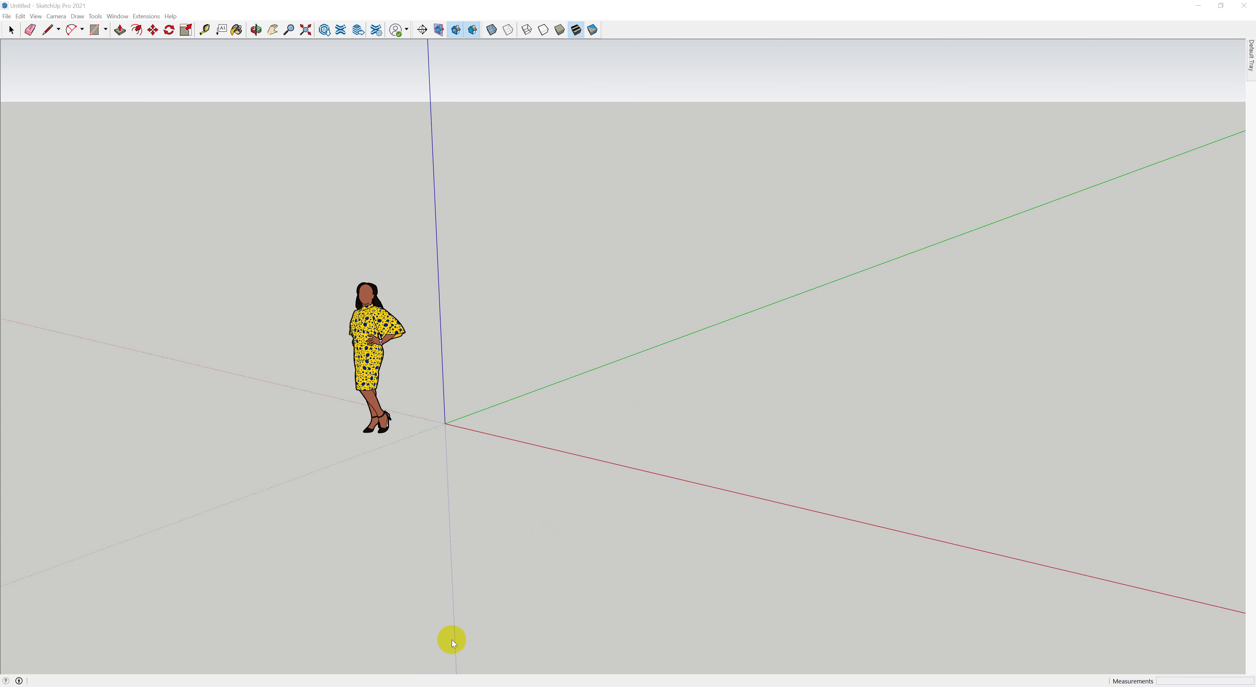
Switch to FastStone Editor and select the truss drawing JPG in the Tutorials folder
key(alt+Tab)
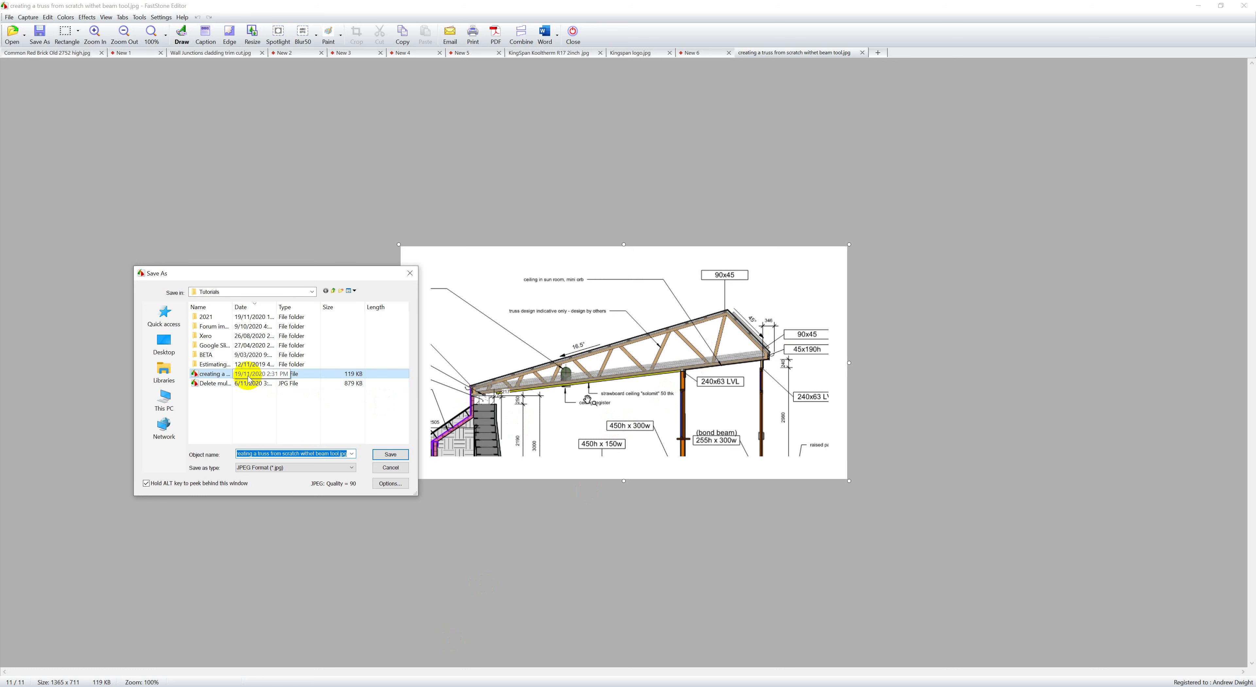
click(215, 376)
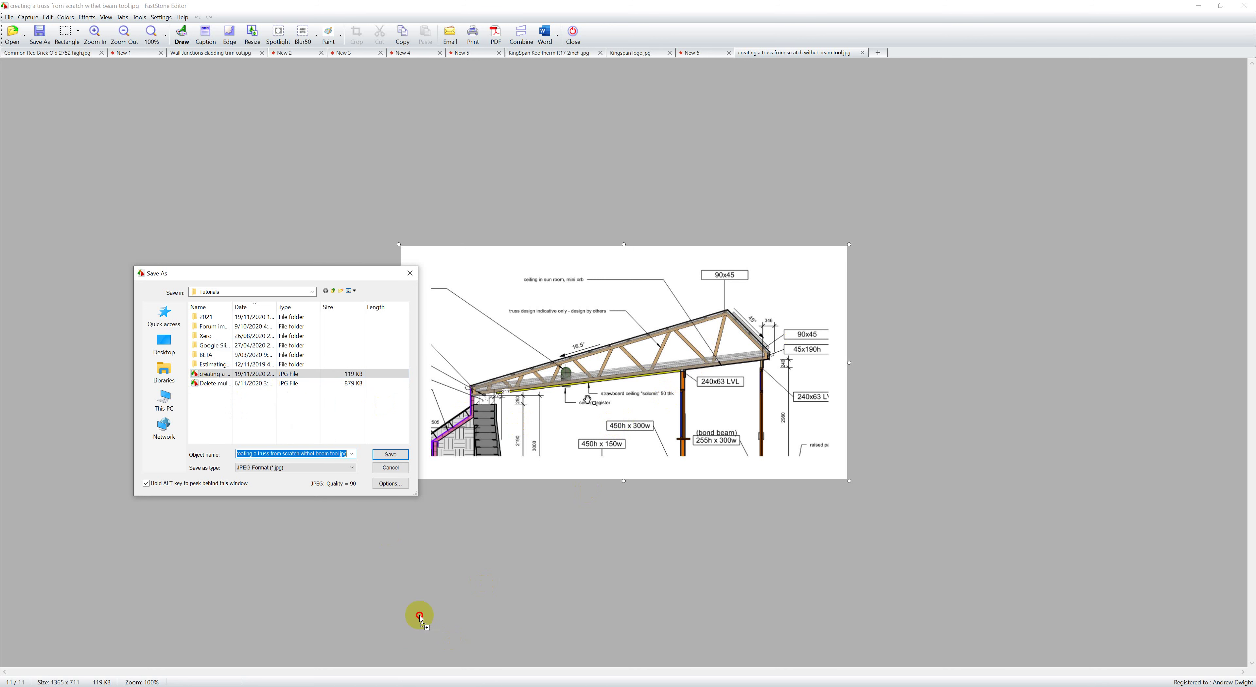
Drop the truss JPG into SketchUp near the origin and orbit toward it
click(449, 673)
drag(450, 673, 561, 387)
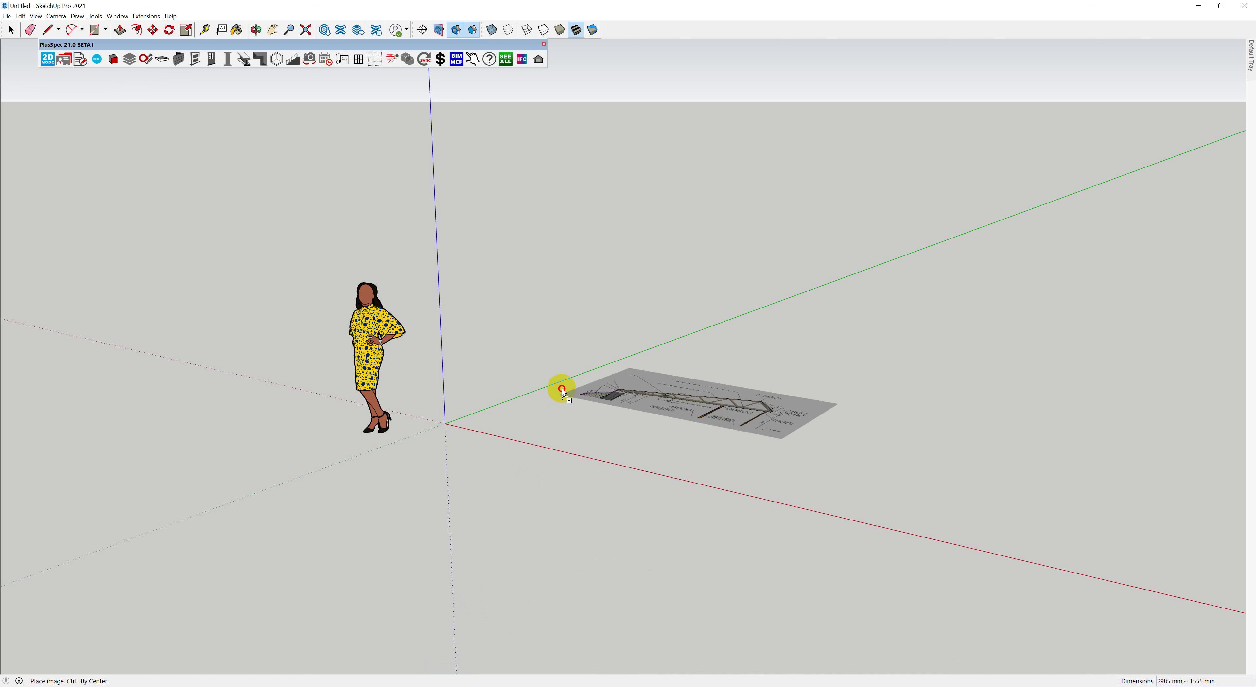
click(553, 412)
key(s)
middle_drag(615, 416, 796, 522)
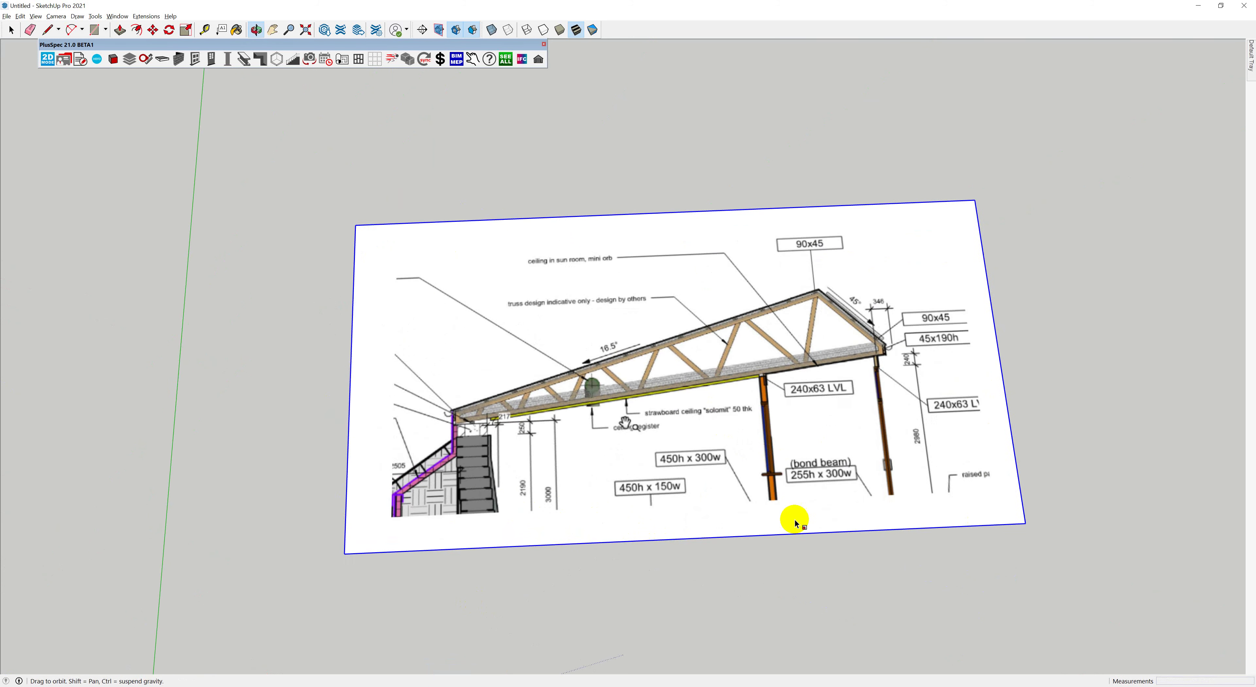
middle_drag(802, 429, 775, 481)
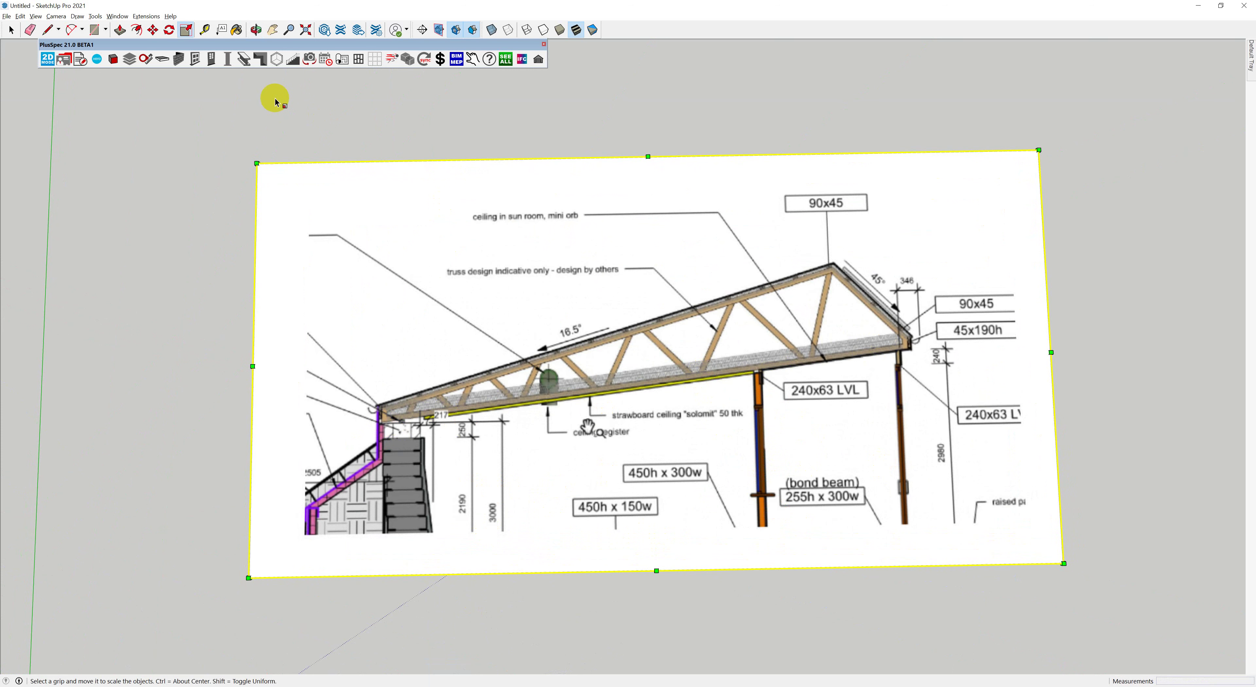
Rescale the truss image with PlusSpec's Scale Tool from its left end to right end
click(147, 58)
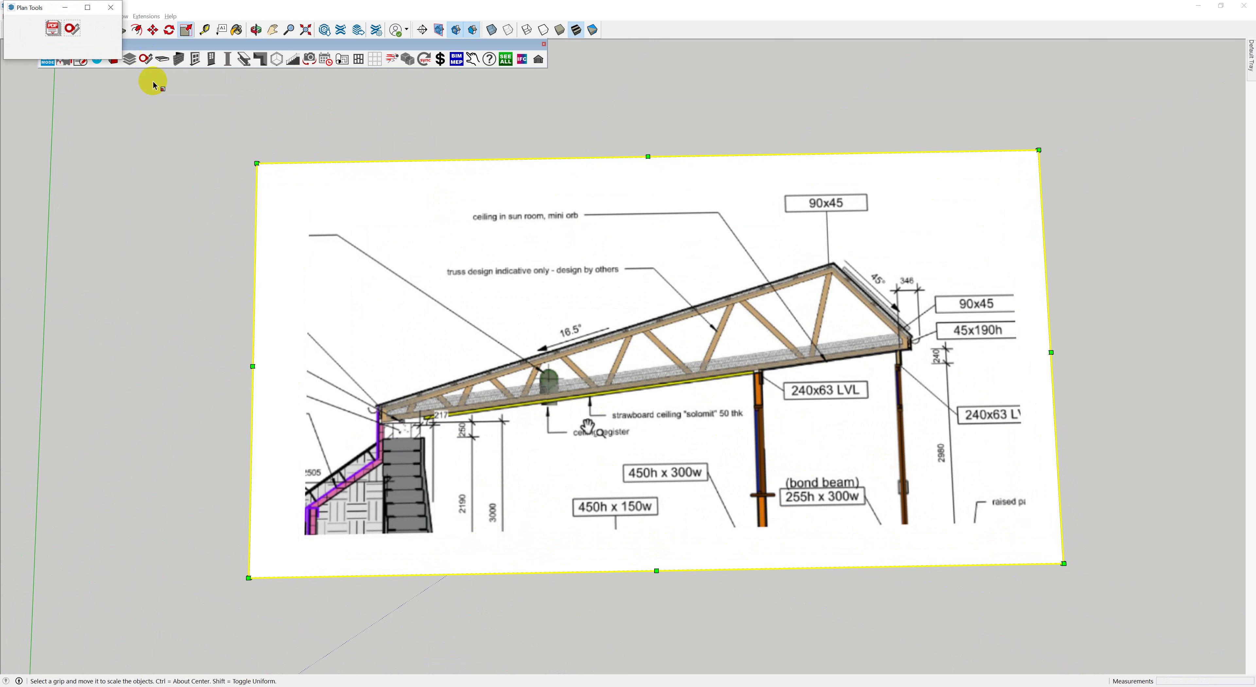
click(71, 32)
scroll(366, 424, up, 8)
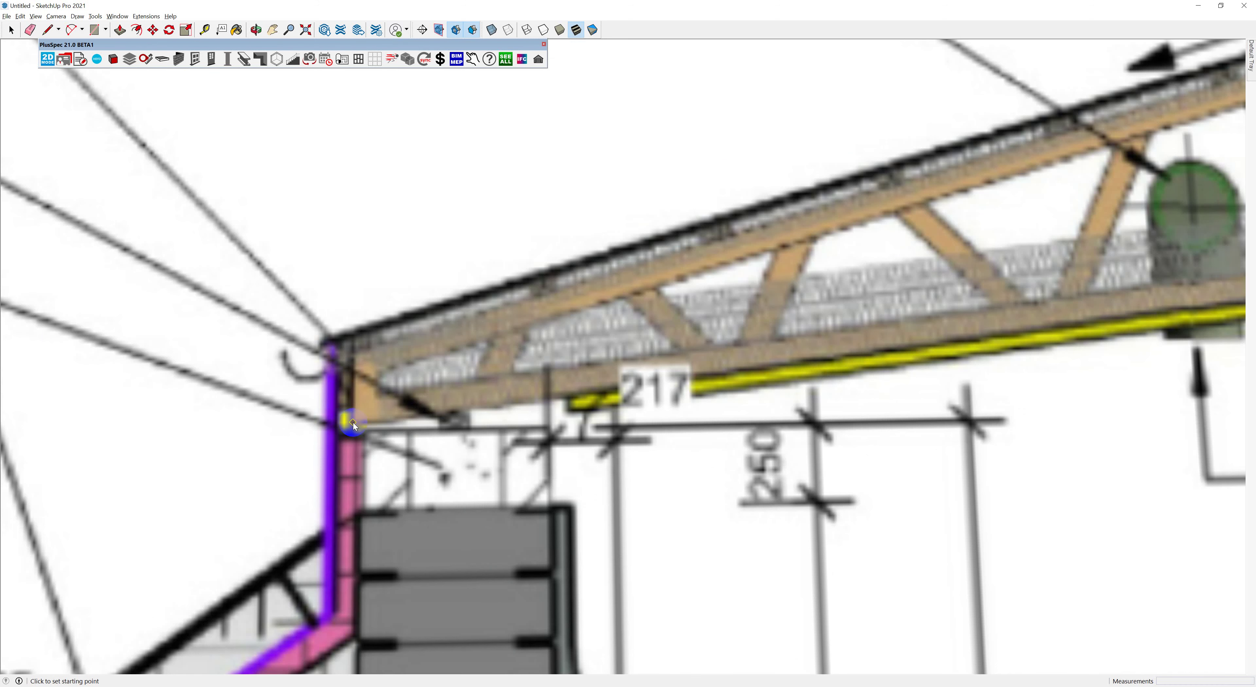
scroll(353, 422, down, 8)
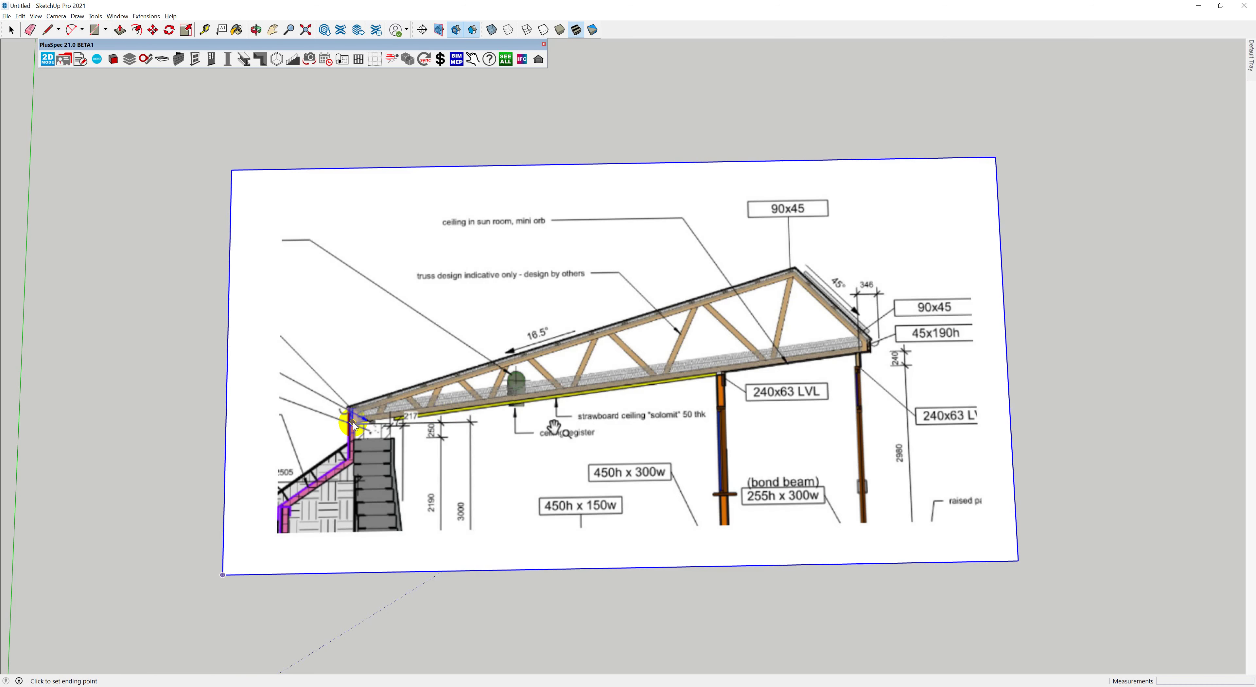
scroll(869, 348, up, 5)
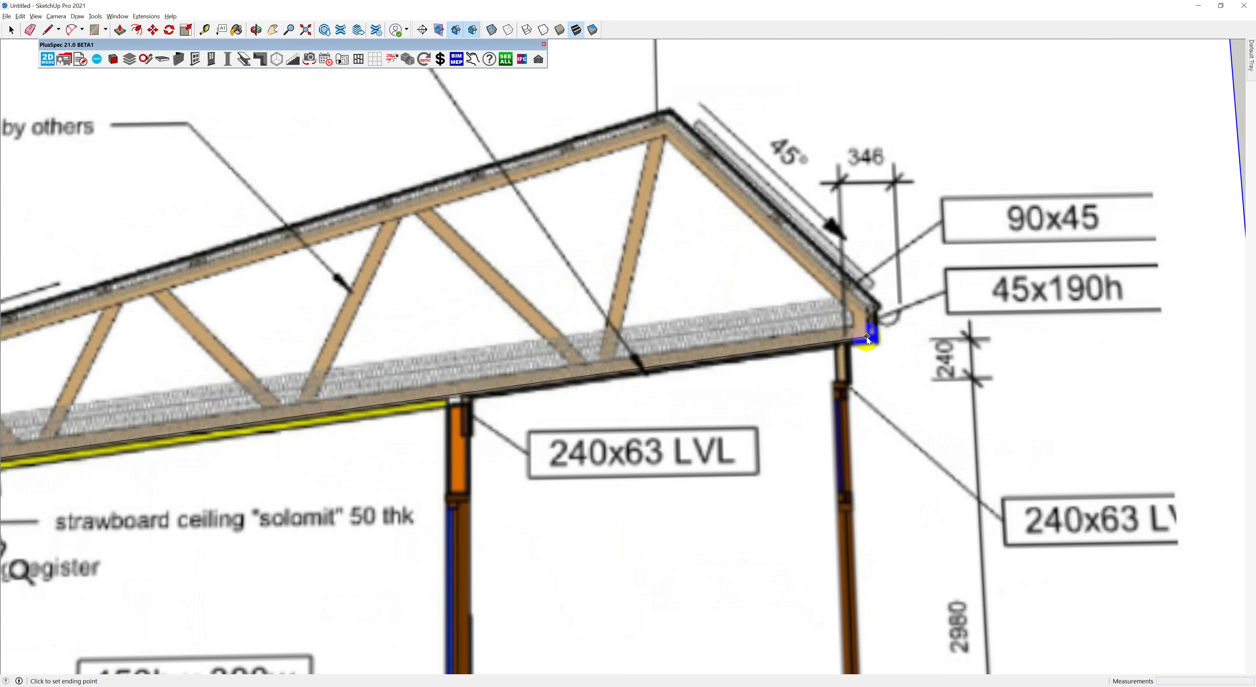
click(867, 338)
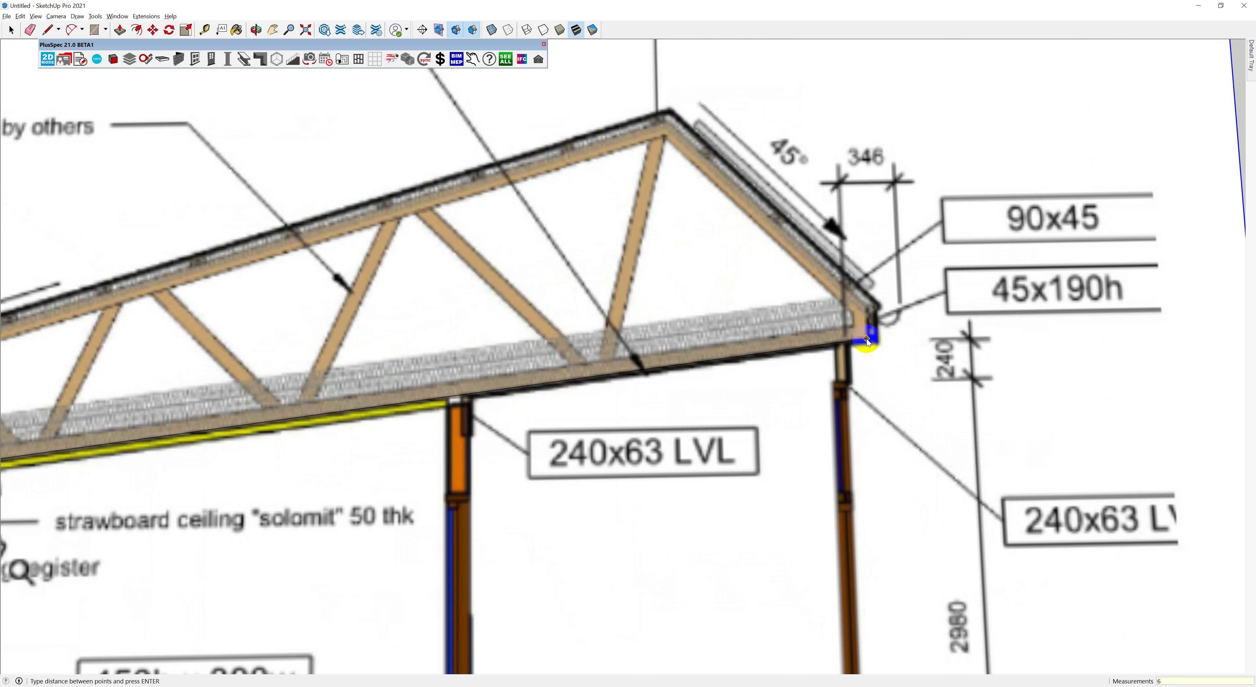
key(Return)
scroll(866, 336, down, 5)
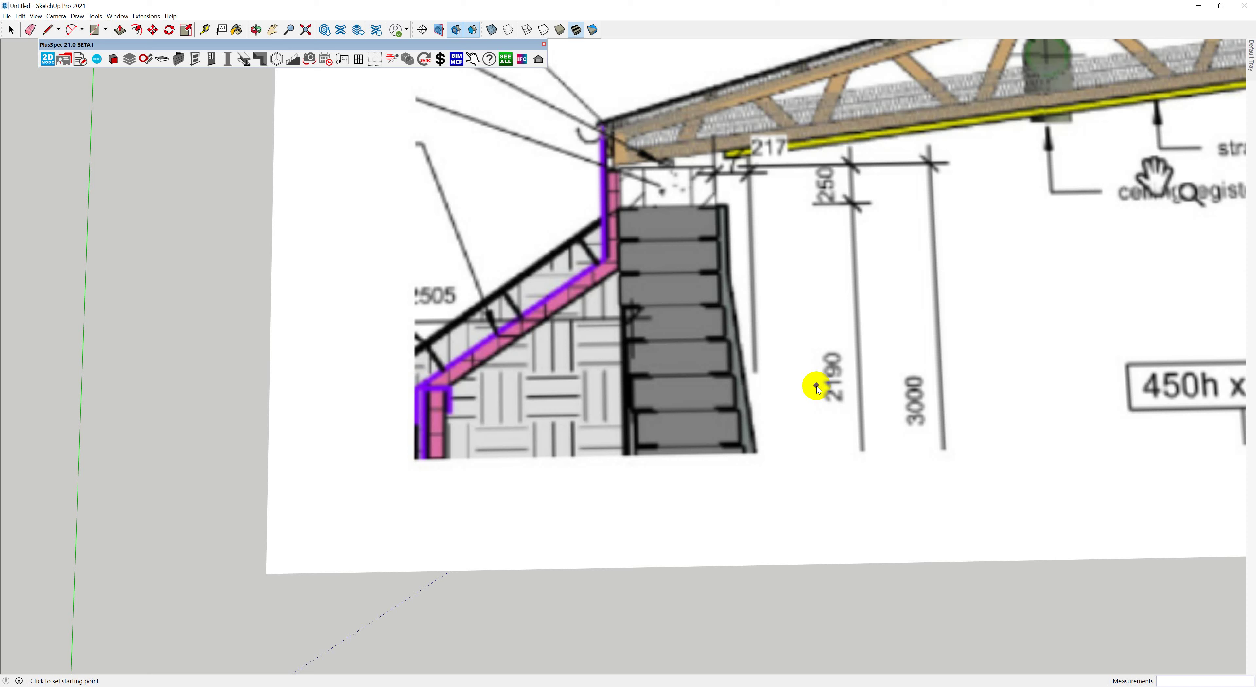
scroll(531, 444, down, 6)
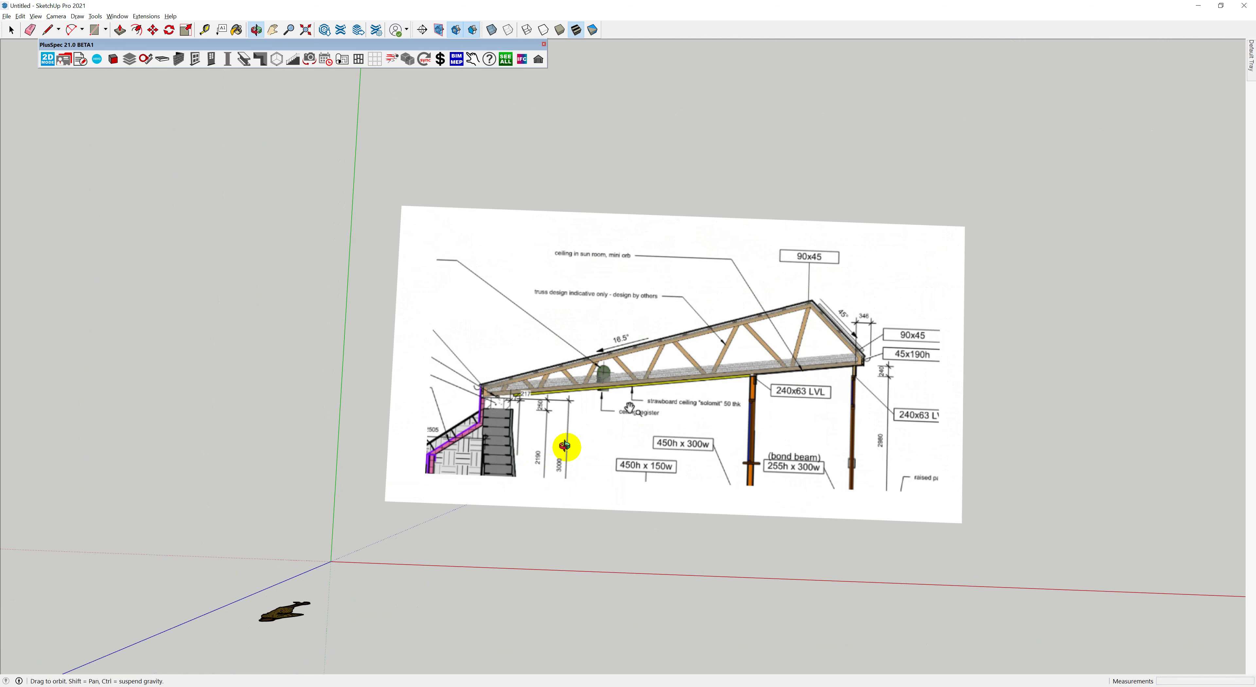
Orbit square-on to the truss drawing and save that view as Scene 1
middle_drag(561, 443, 594, 467)
middle_drag(709, 477, 696, 481)
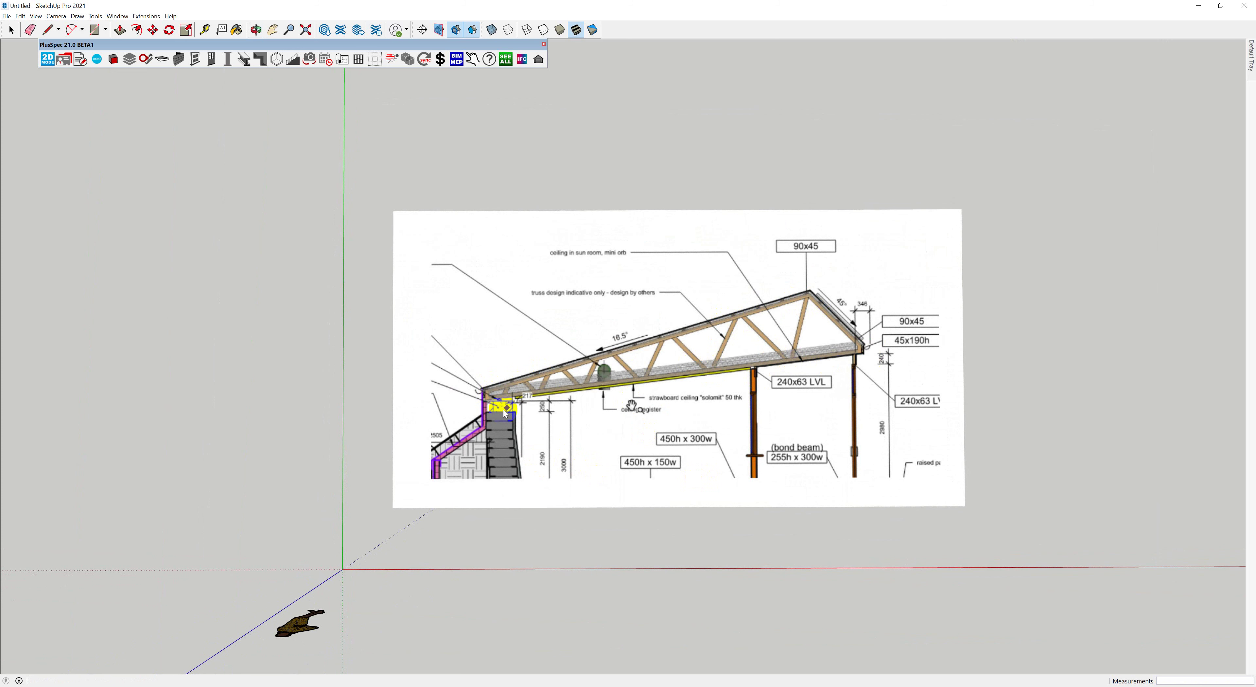
click(672, 385)
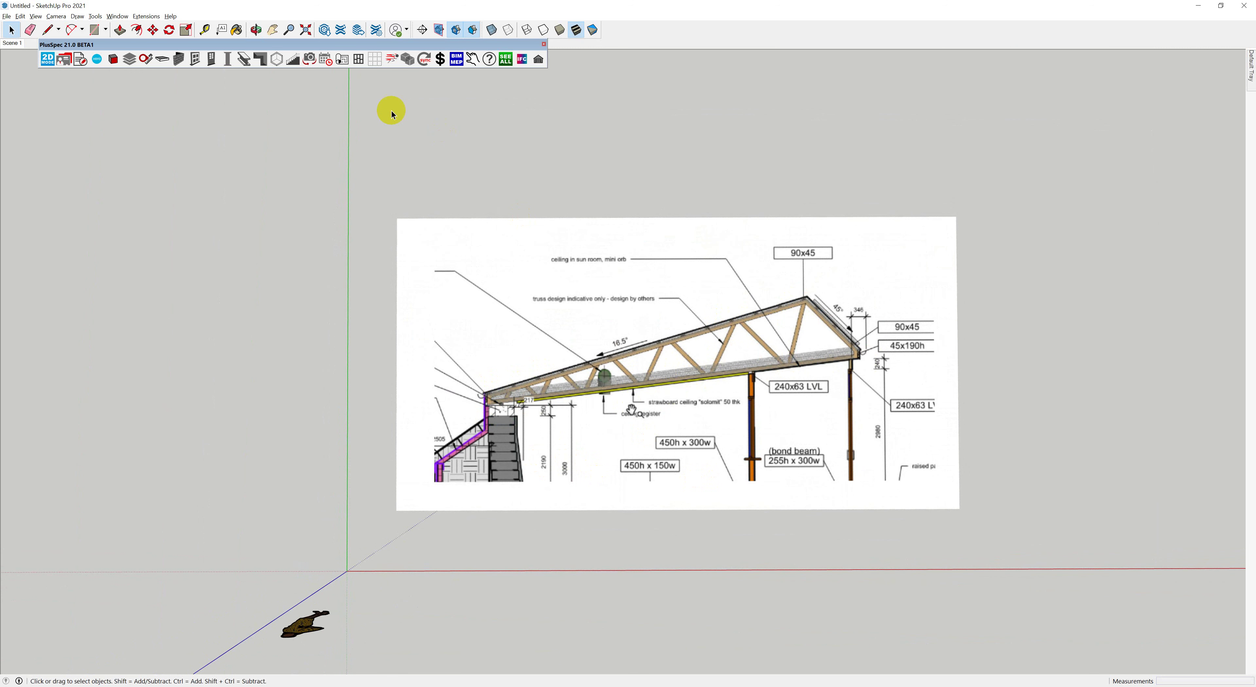
Trace a 90x45 H2 timber beam from the right eave up to the apex and down to the left heel
click(245, 60)
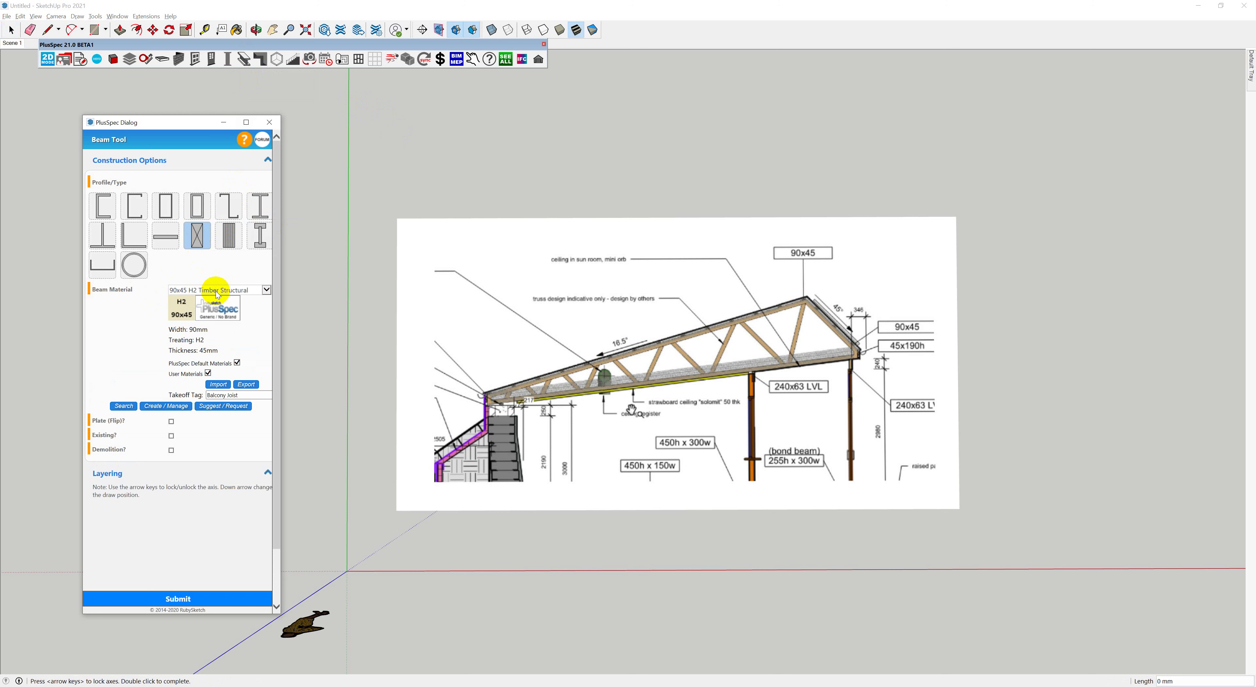
click(859, 361)
scroll(802, 370, up, 2)
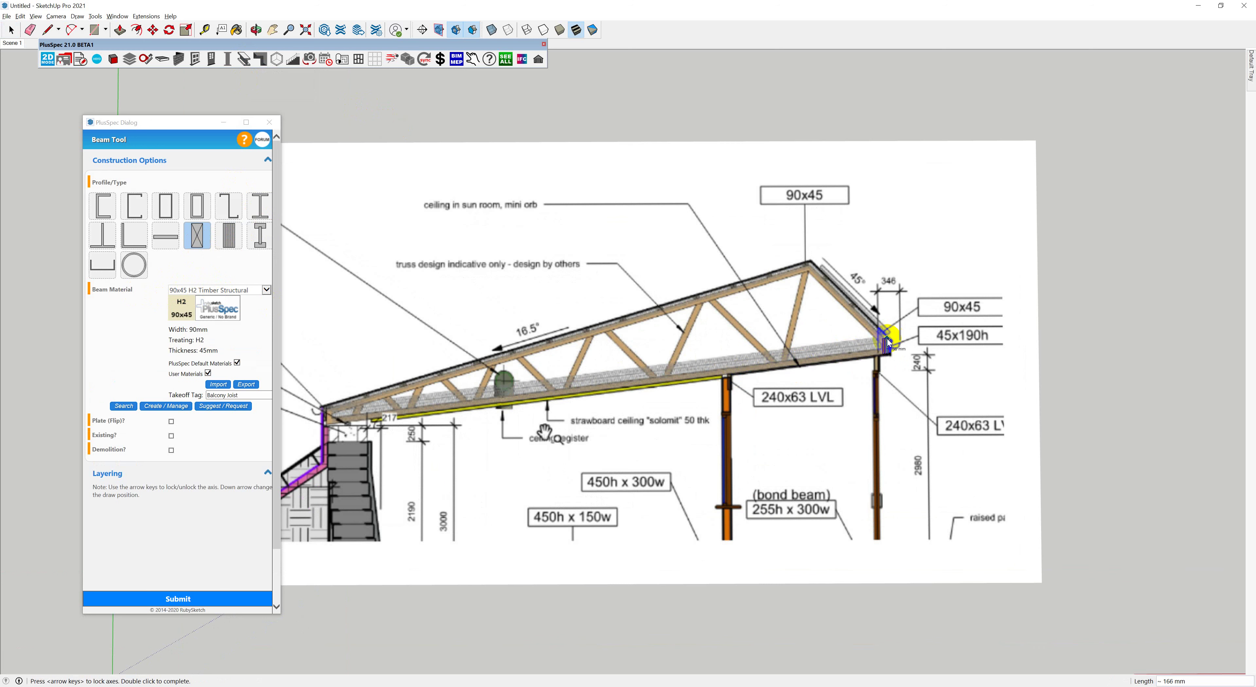
scroll(886, 345, up, 3)
scroll(887, 344, up, 1)
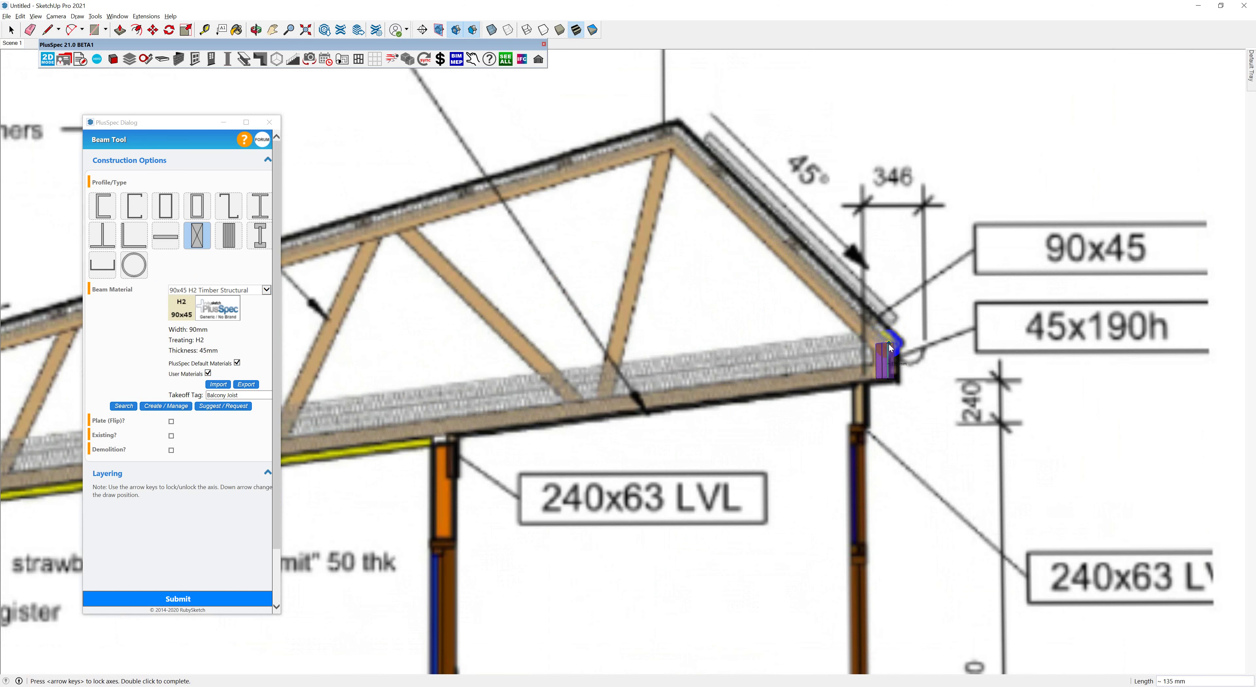
click(677, 139)
scroll(589, 160, down, 4)
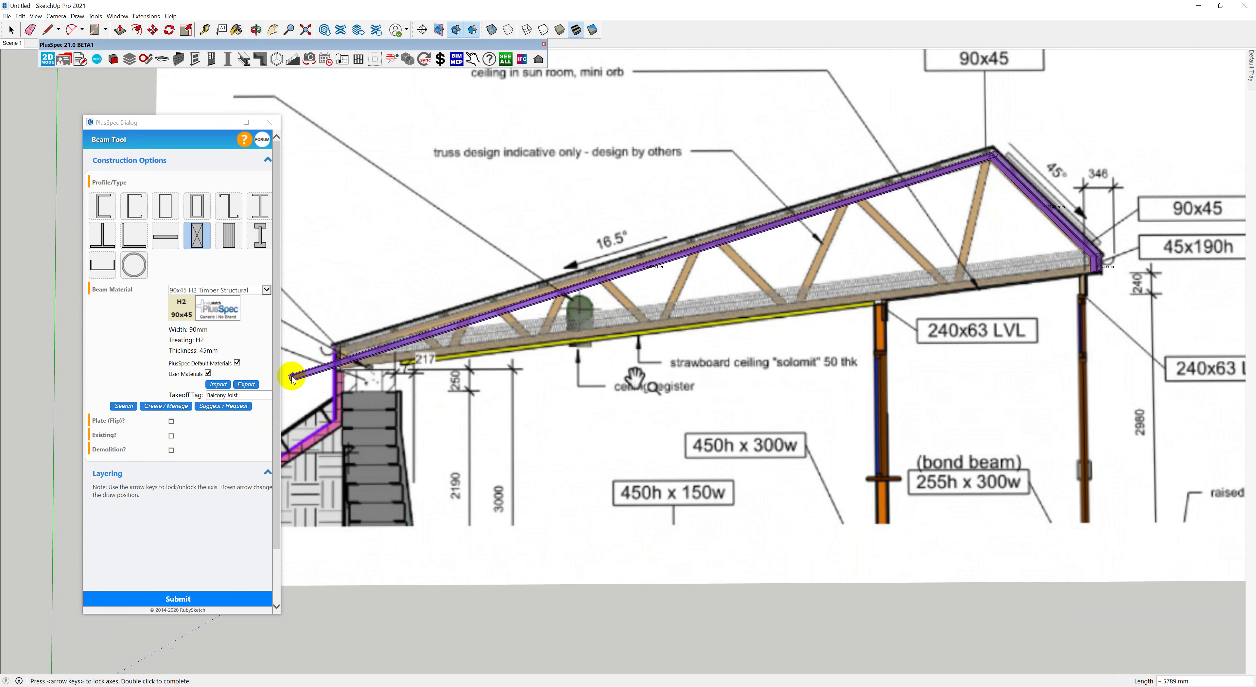
scroll(343, 353, up, 6)
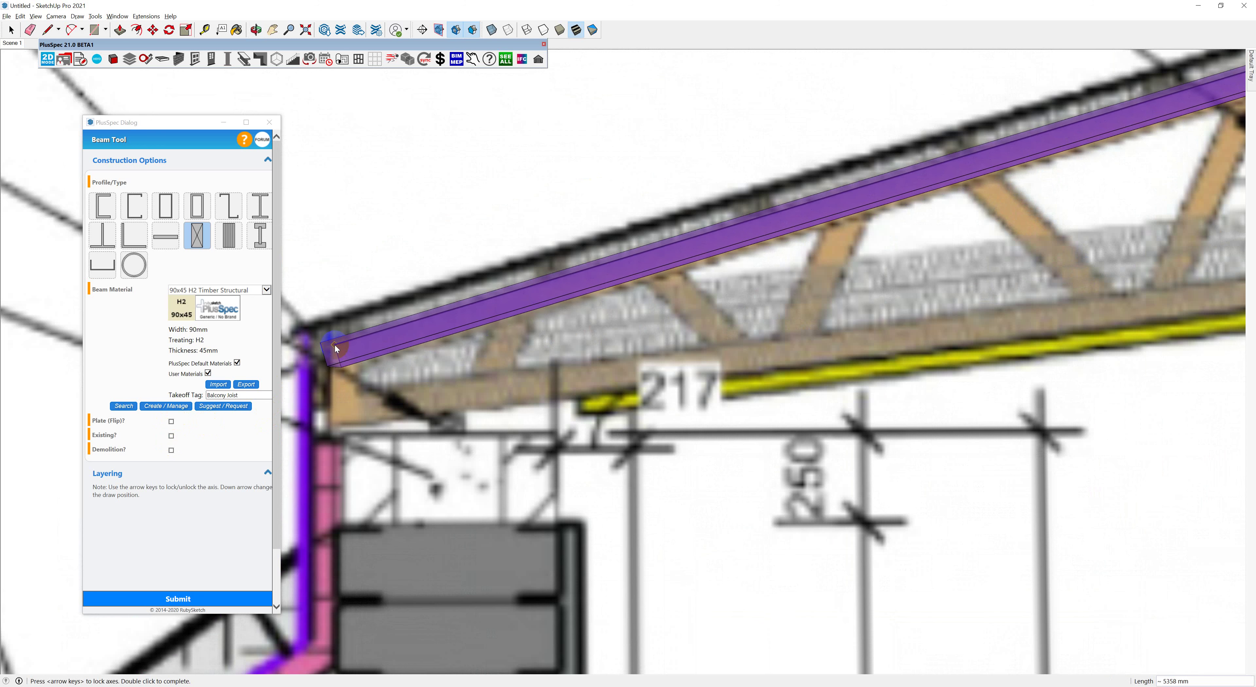
click(332, 356)
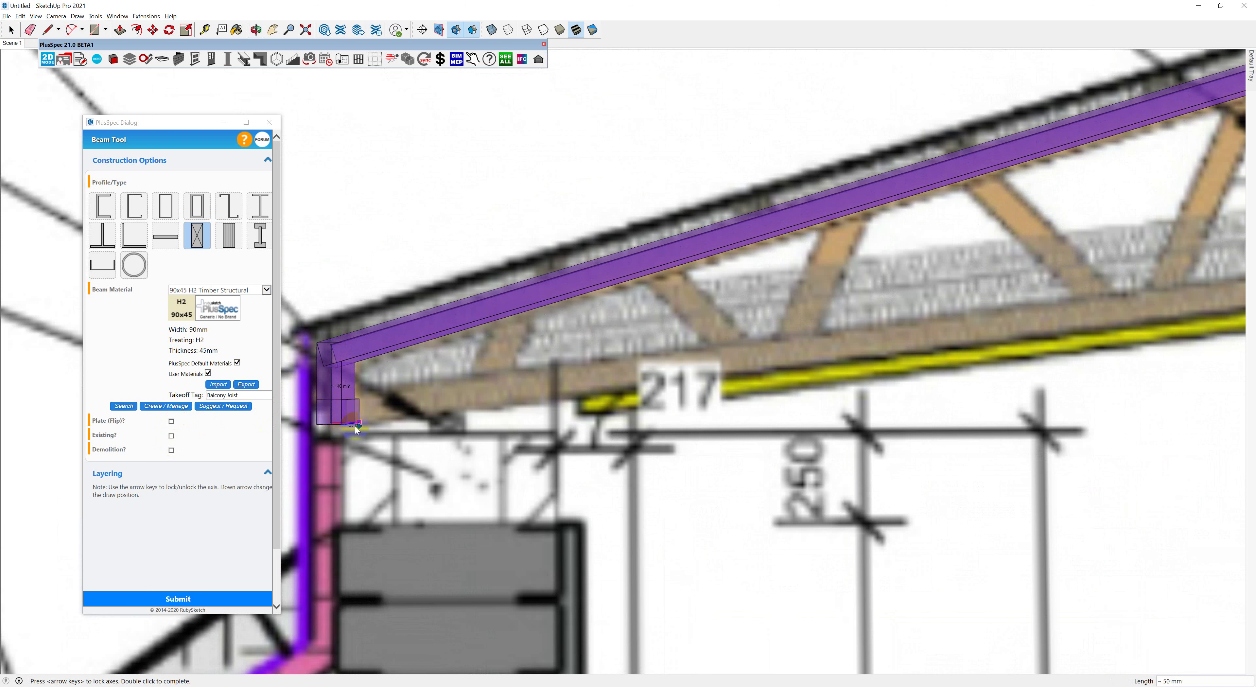
Add the short vertical at the left heel and finish the traced outline
scroll(358, 429, down, 3)
click(358, 425)
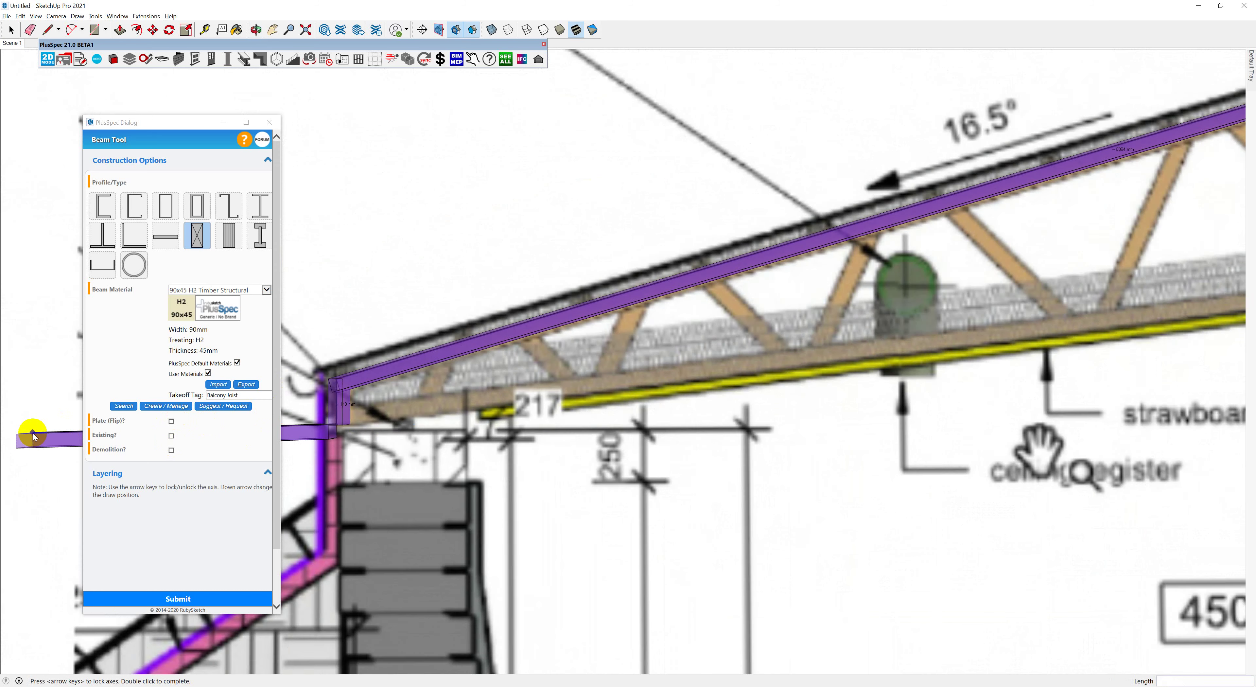
scroll(33, 434, down, 3)
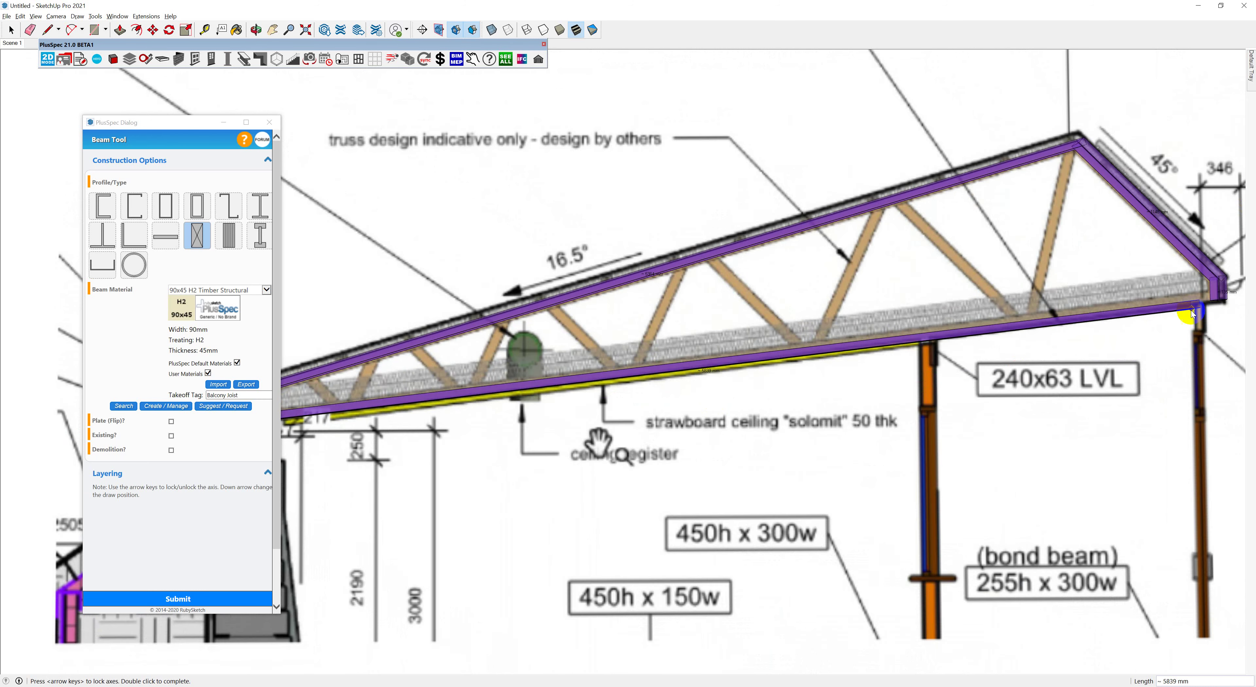
scroll(1191, 314, up, 3)
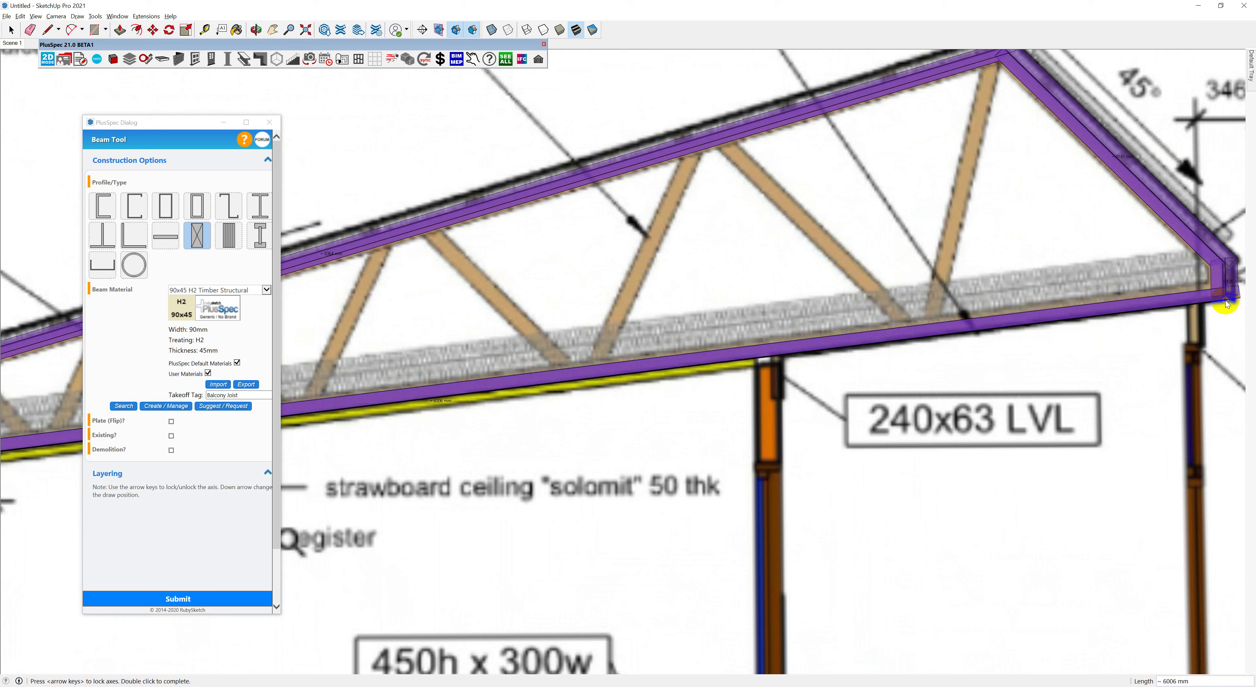
middle_drag(1227, 304, 860, 215)
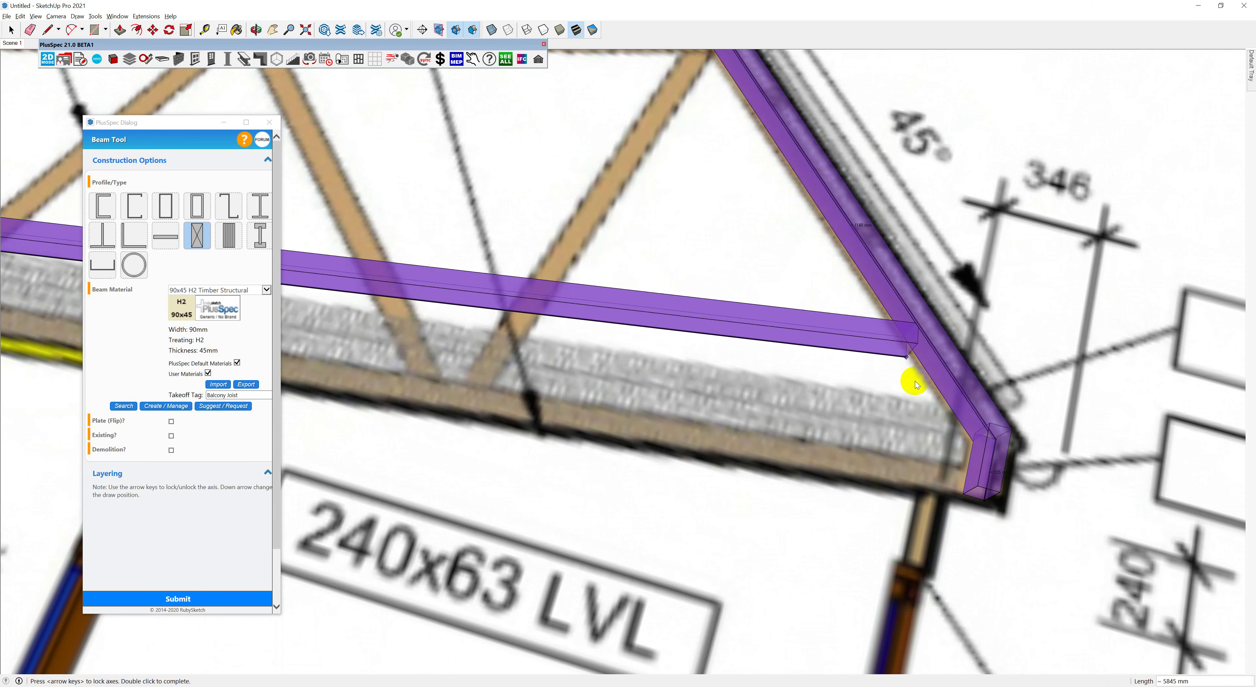
double_click(985, 502)
scroll(980, 487, down, 3)
Trace the first three web members on the right side as 90x45 H2 timber beams
middle_drag(971, 483, 945, 494)
scroll(1024, 356, up, 6)
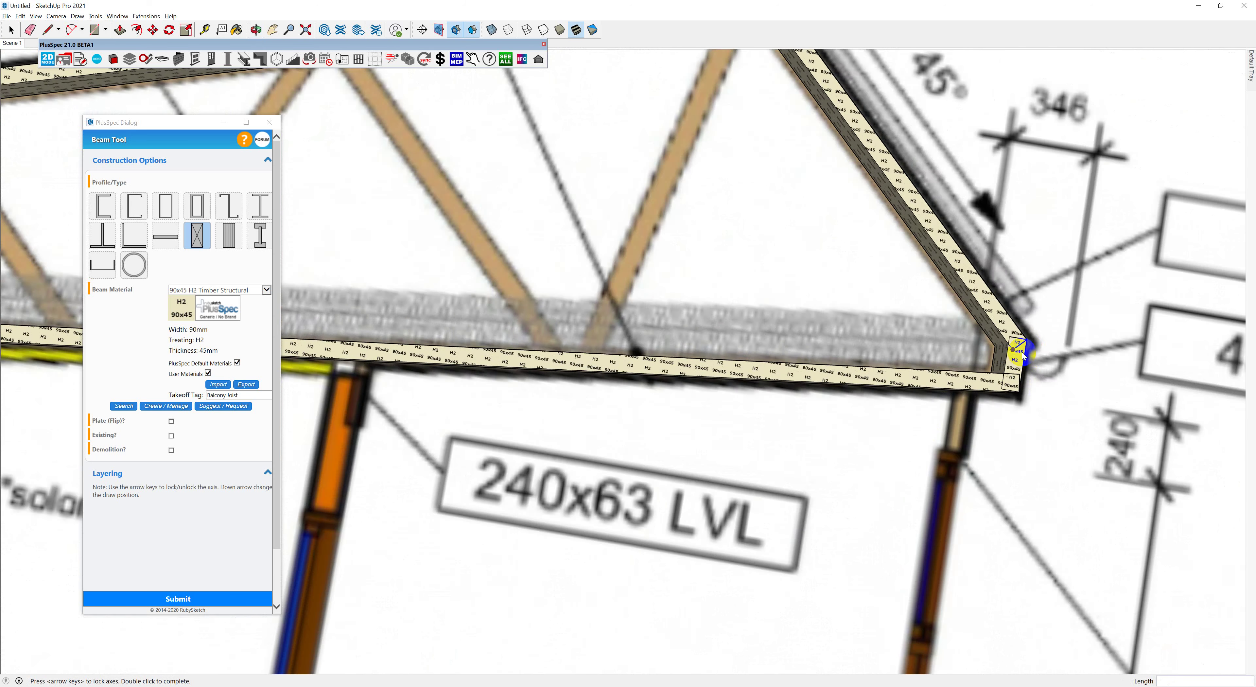
scroll(1019, 354, up, 3)
scroll(1016, 361, down, 5)
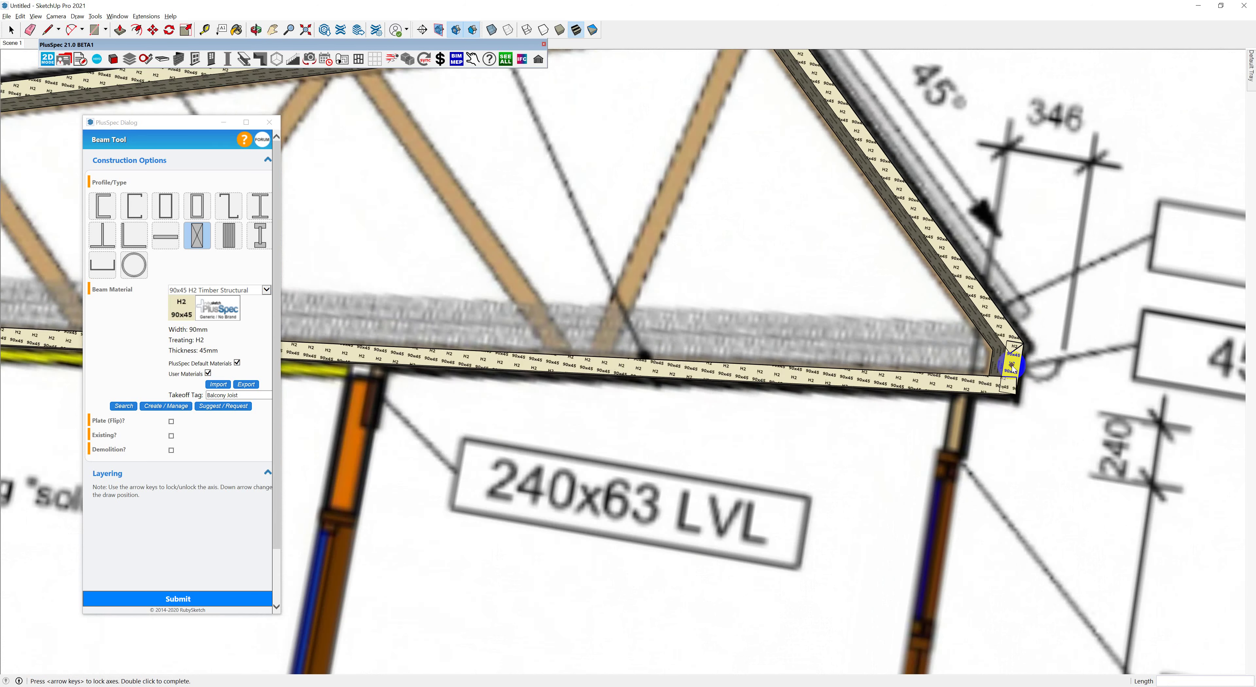
scroll(1012, 366, down, 3)
click(851, 154)
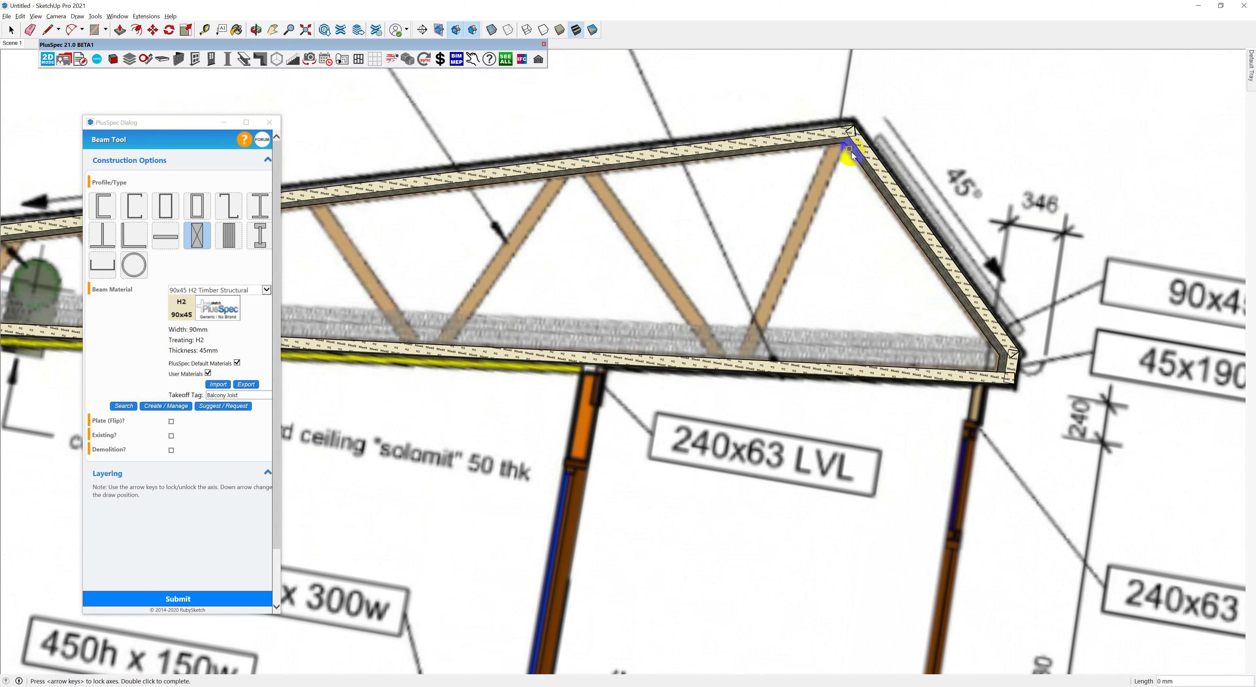
shift+middle_drag(851, 154, 890, 247)
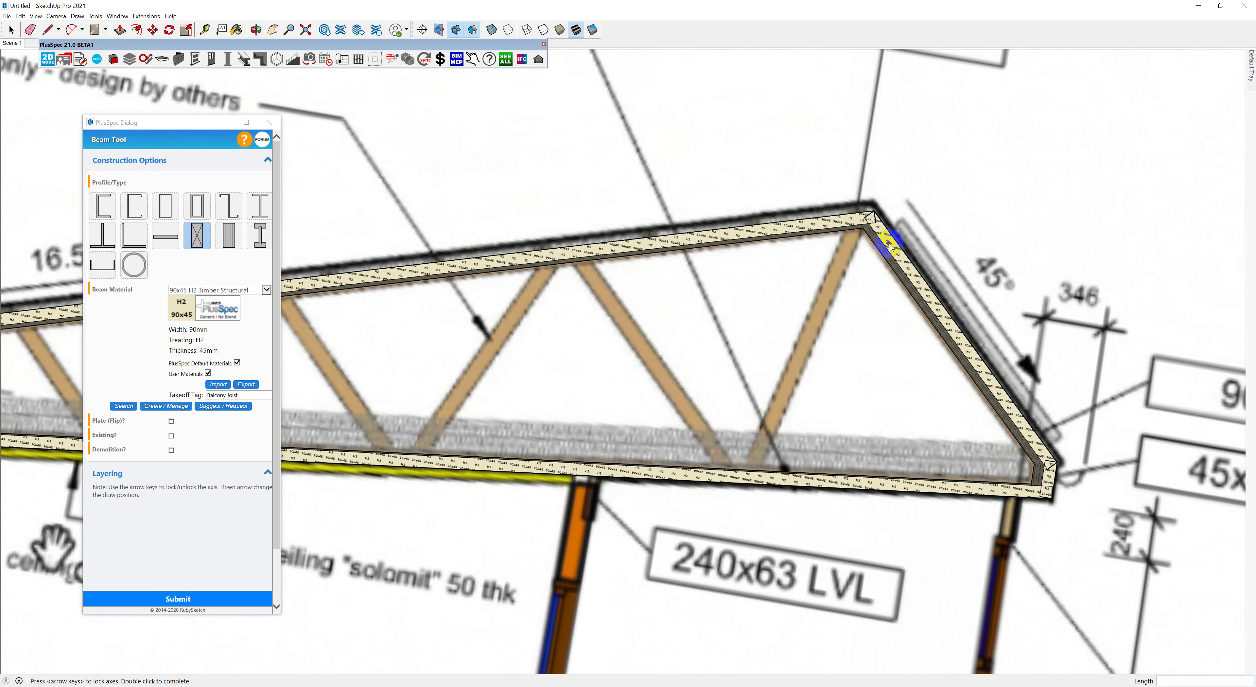
scroll(889, 247, up, 1)
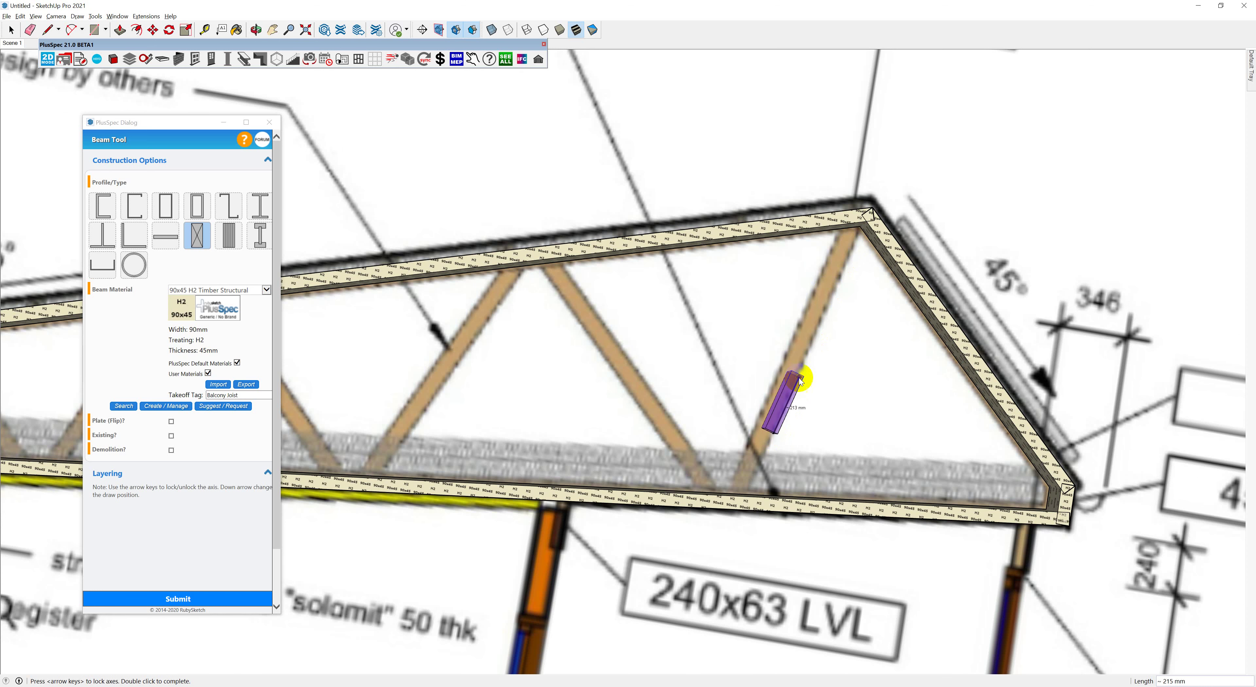
click(826, 315)
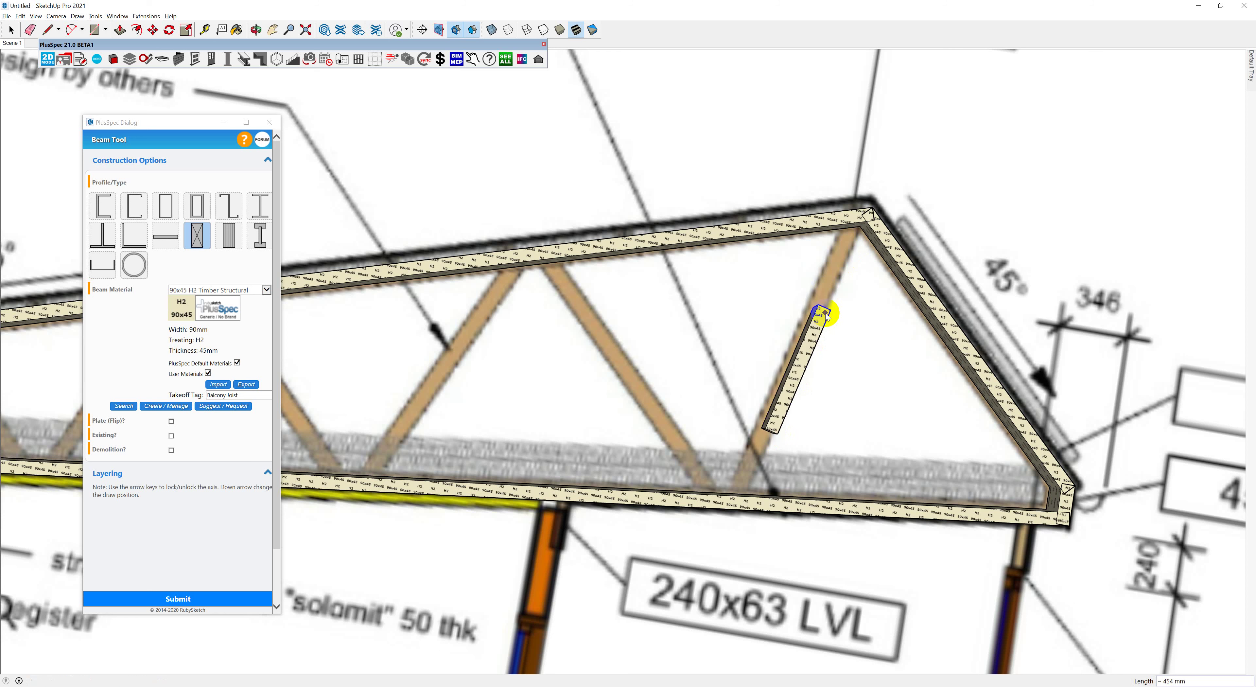
click(688, 442)
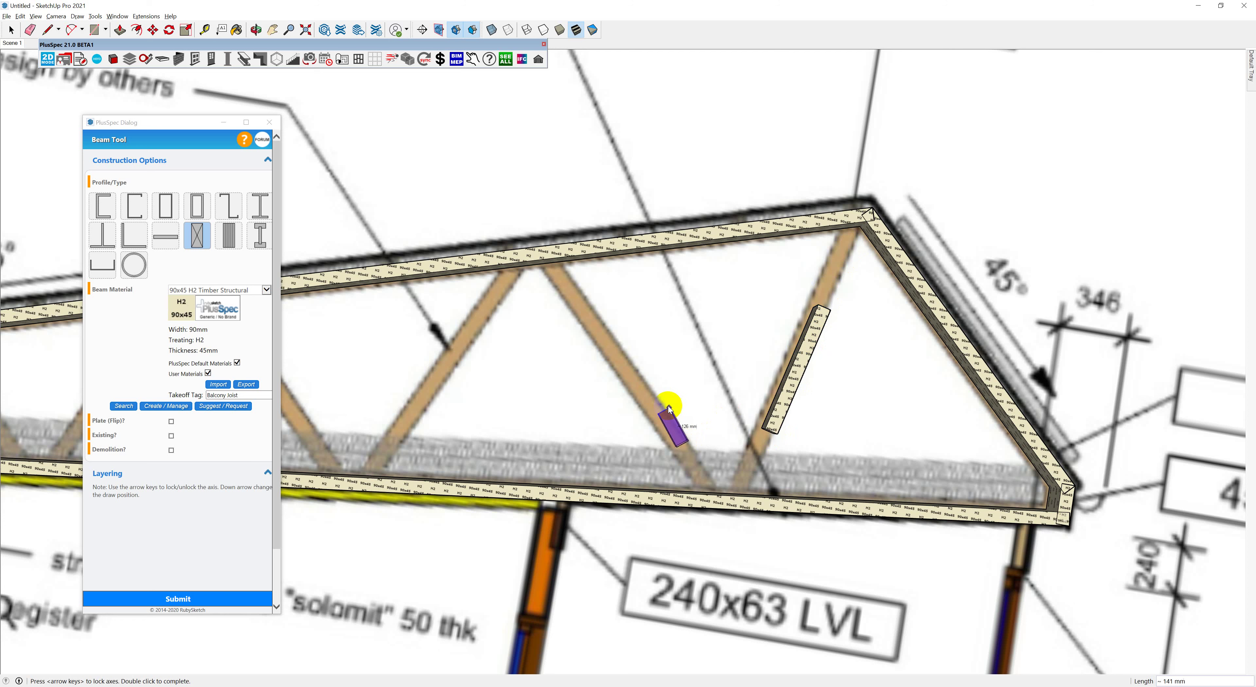
click(610, 333)
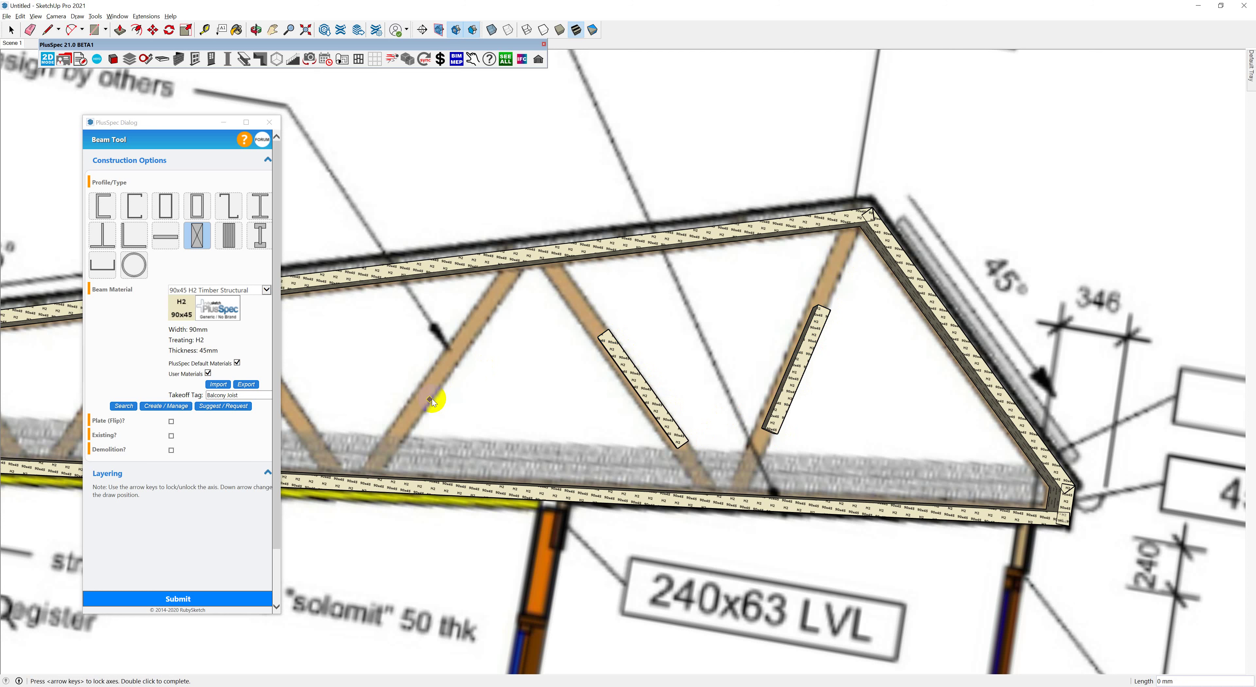
click(415, 425)
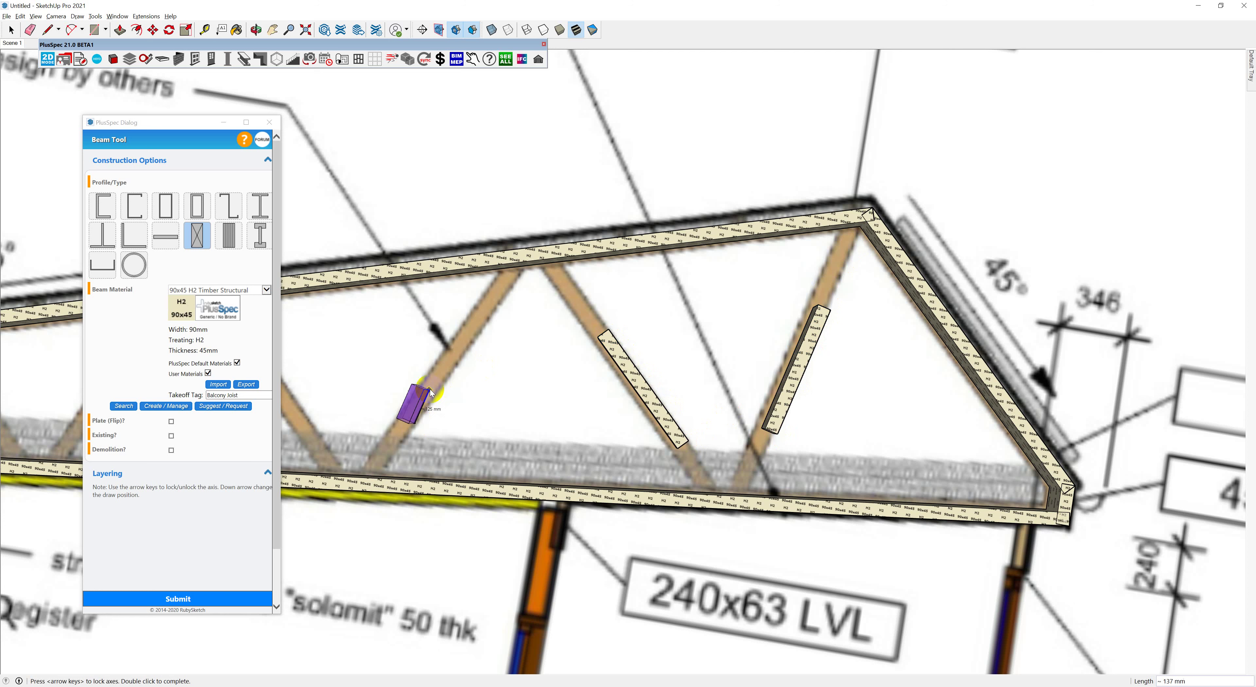
click(467, 352)
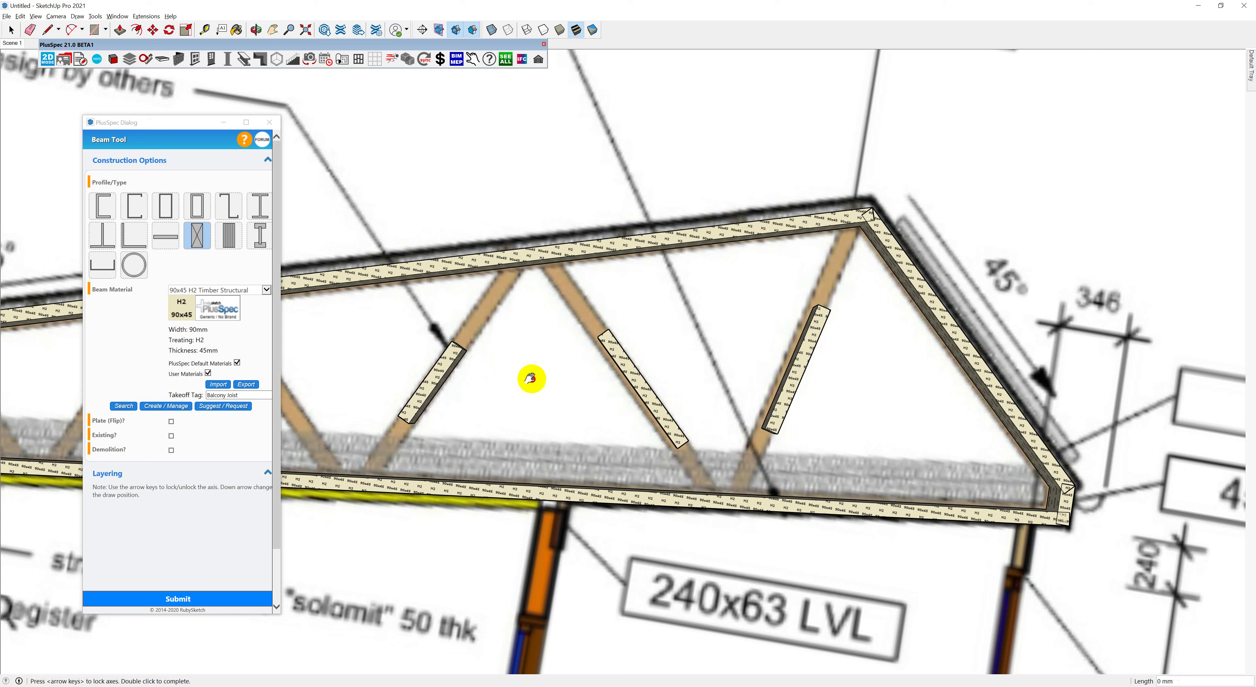
Trace the remaining web members across to the truss's left end
shift+middle_drag(527, 373, 847, 320)
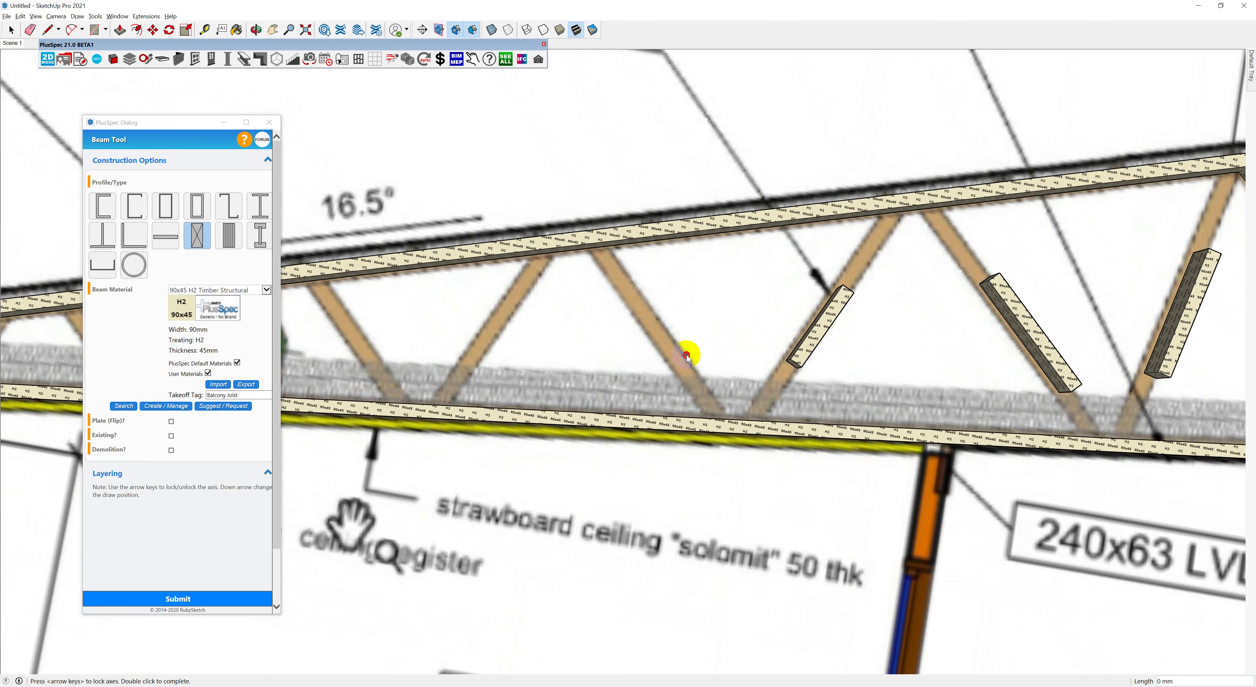
click(686, 357)
click(644, 300)
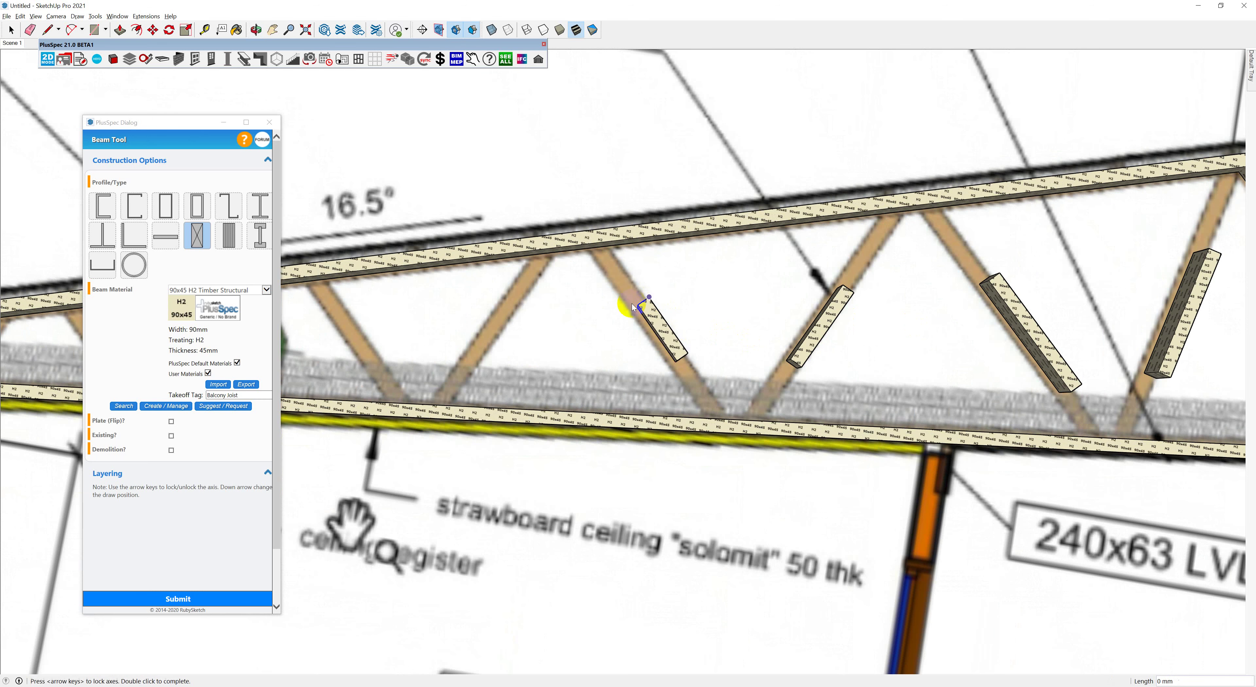
click(484, 353)
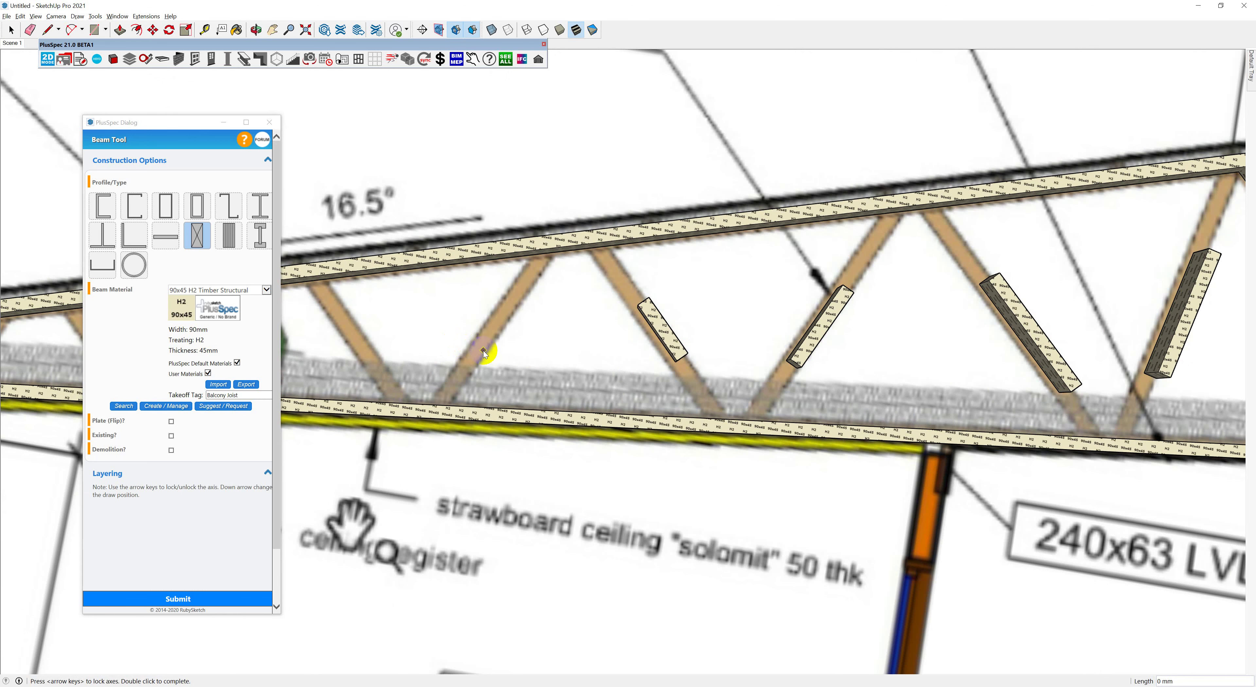
click(530, 289)
click(397, 363)
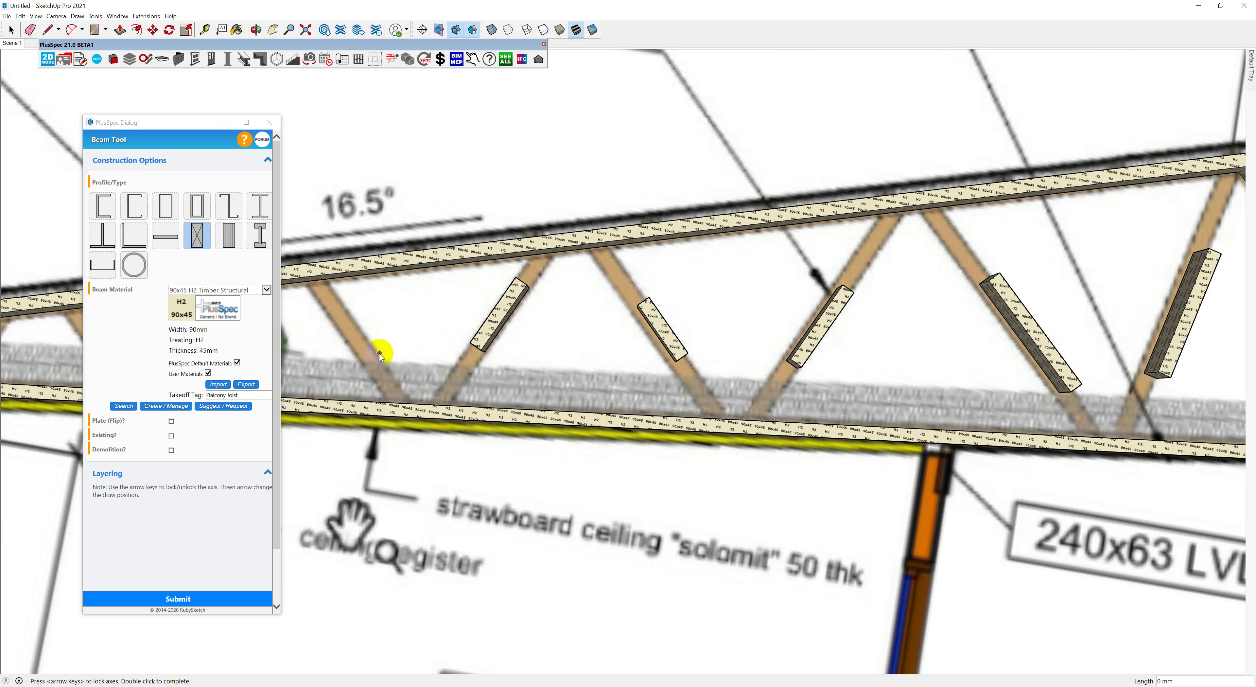
click(350, 315)
shift+middle_drag(373, 331, 651, 347)
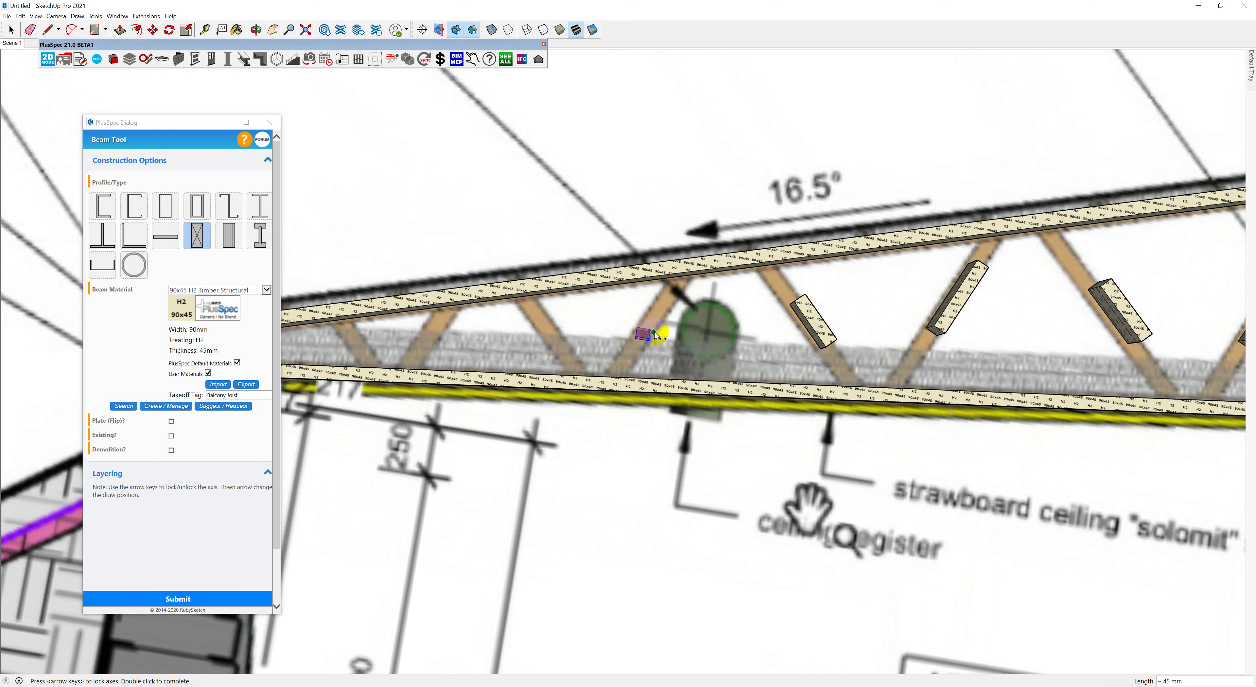
click(672, 312)
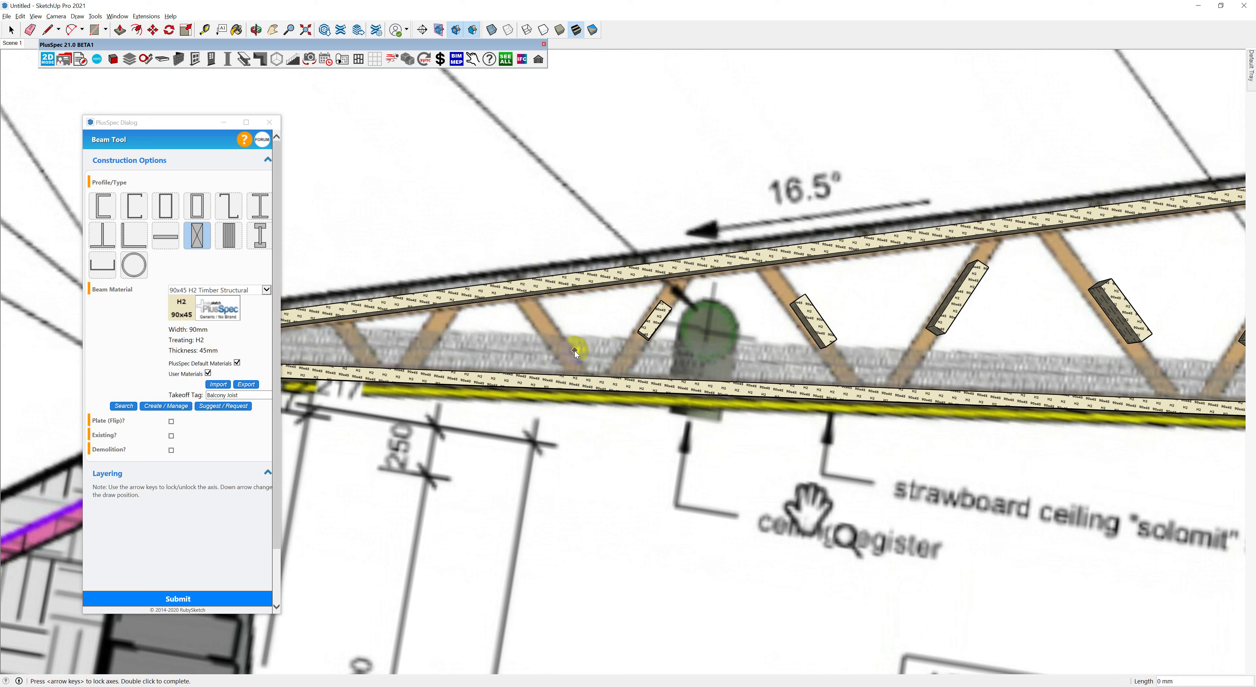
click(574, 350)
click(553, 322)
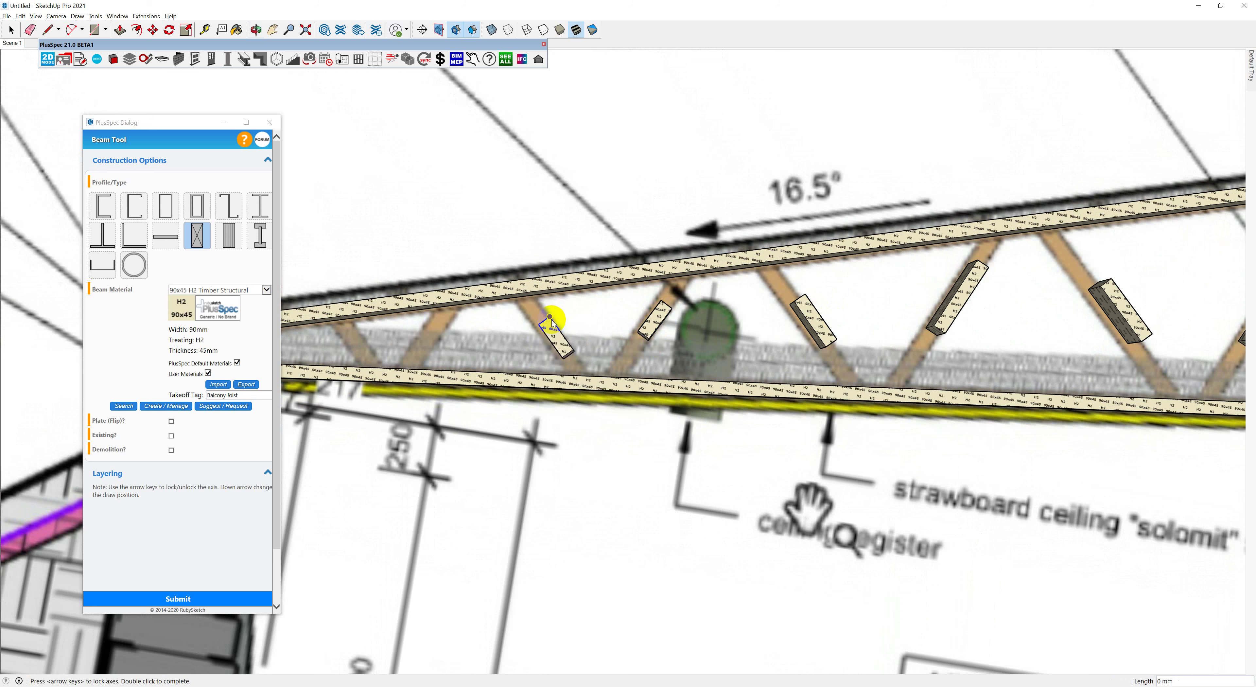
click(432, 349)
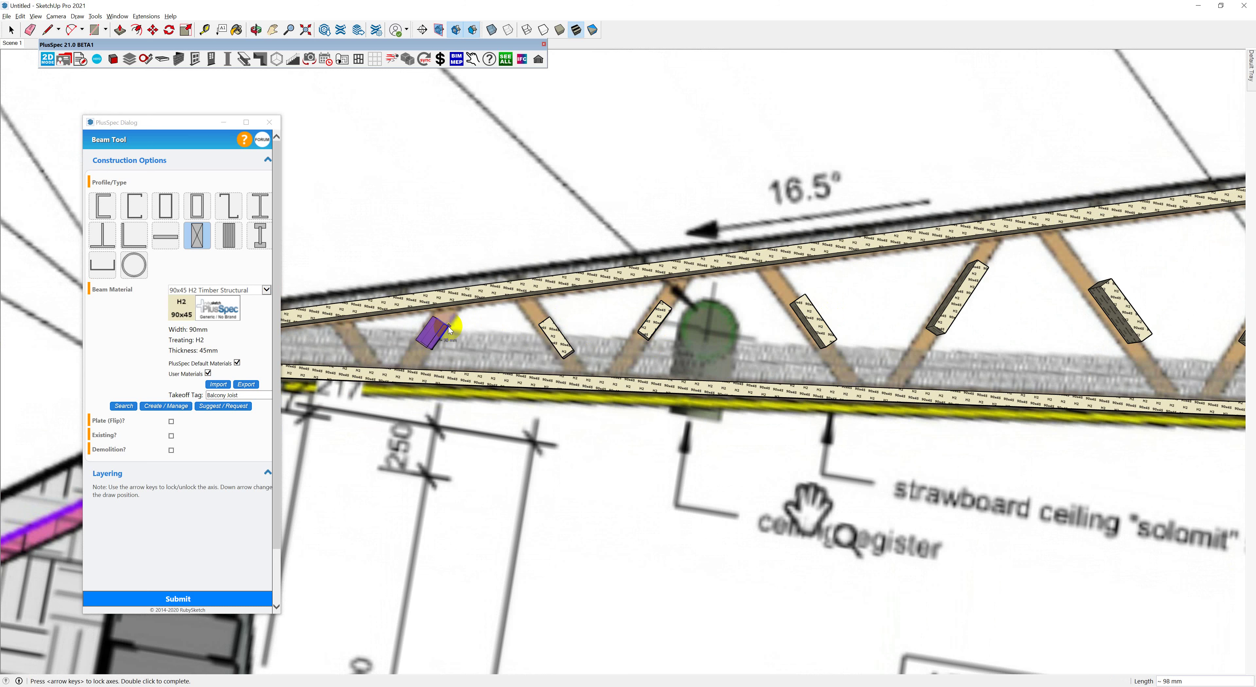
click(450, 326)
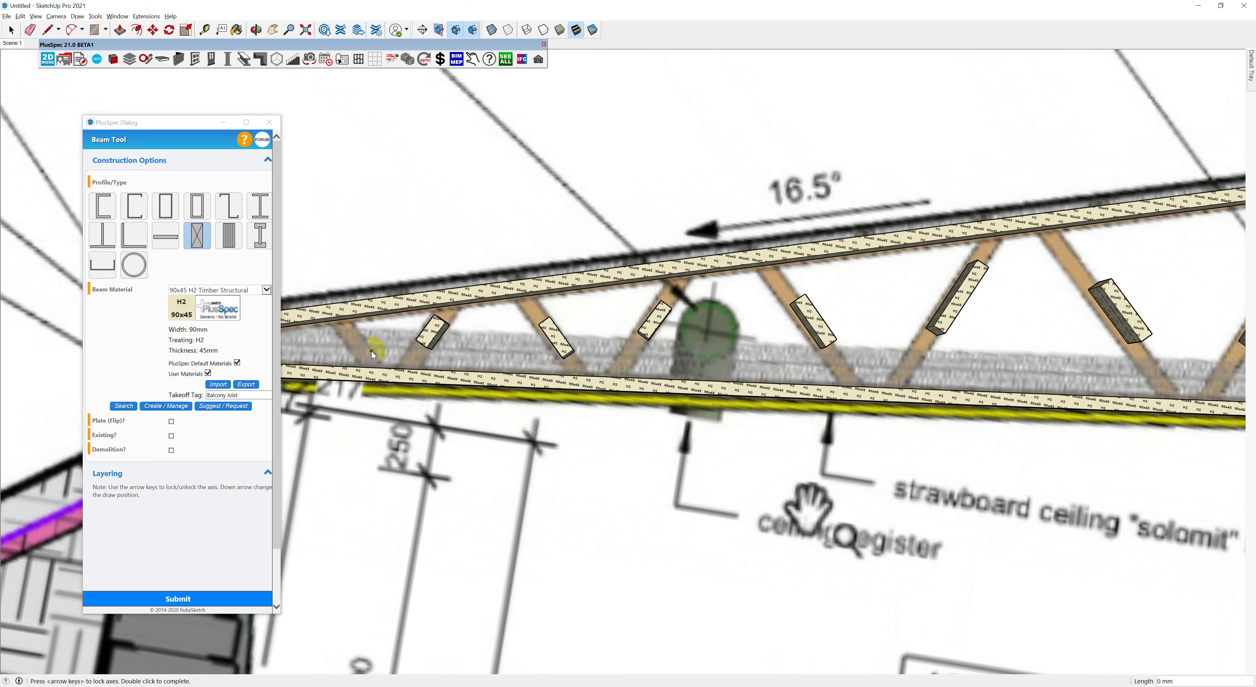
click(358, 334)
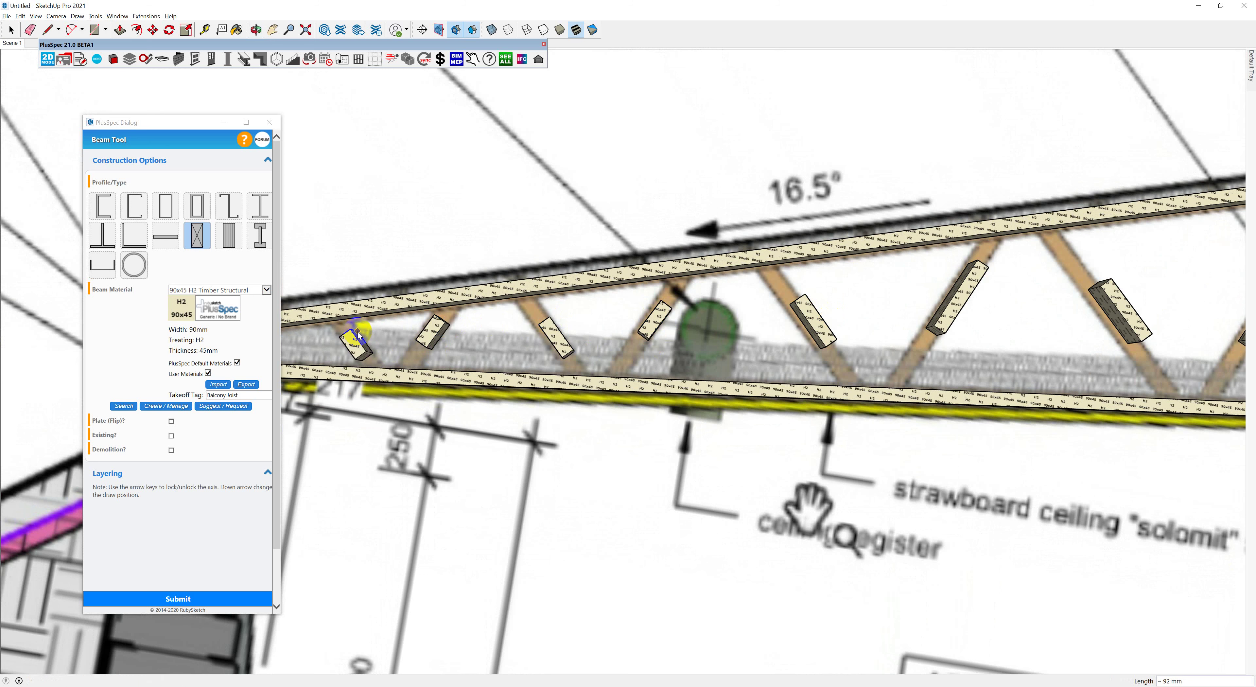
scroll(439, 348, down, 5)
Exit the Beam tool and select seven of the short web member beams
key(space)
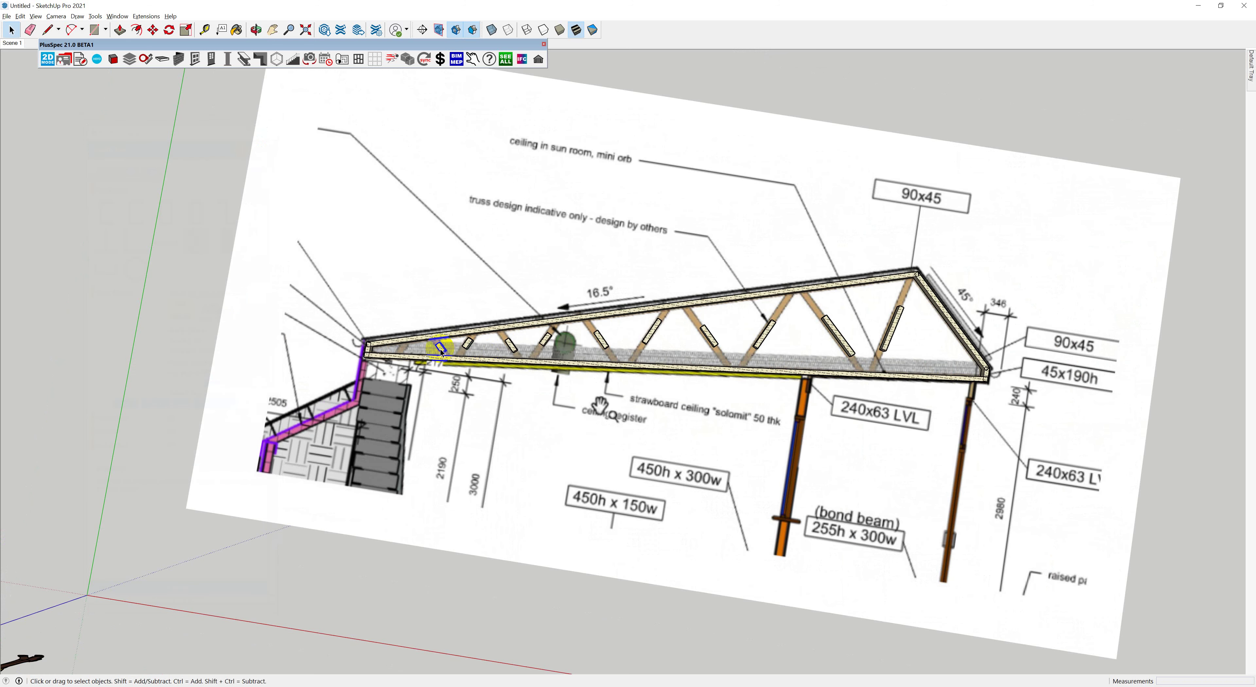
shift+click(467, 343)
shift+click(510, 346)
shift+click(545, 340)
shift+click(599, 340)
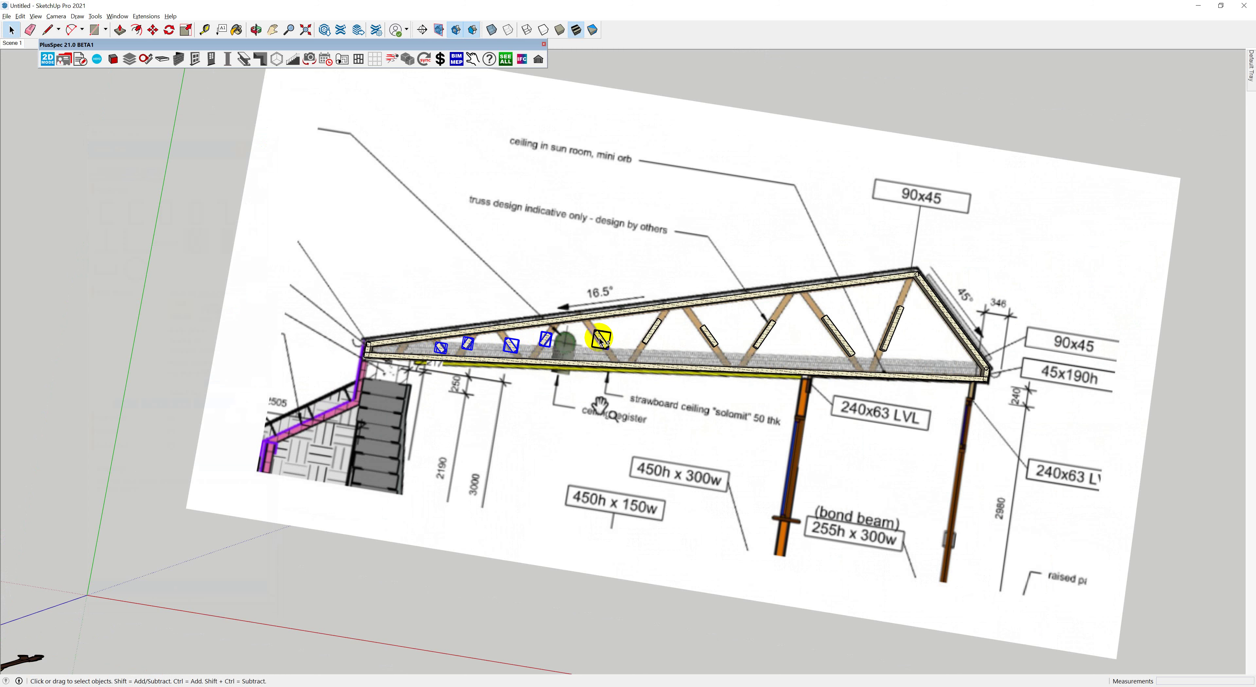
shift+click(649, 341)
shift+click(712, 338)
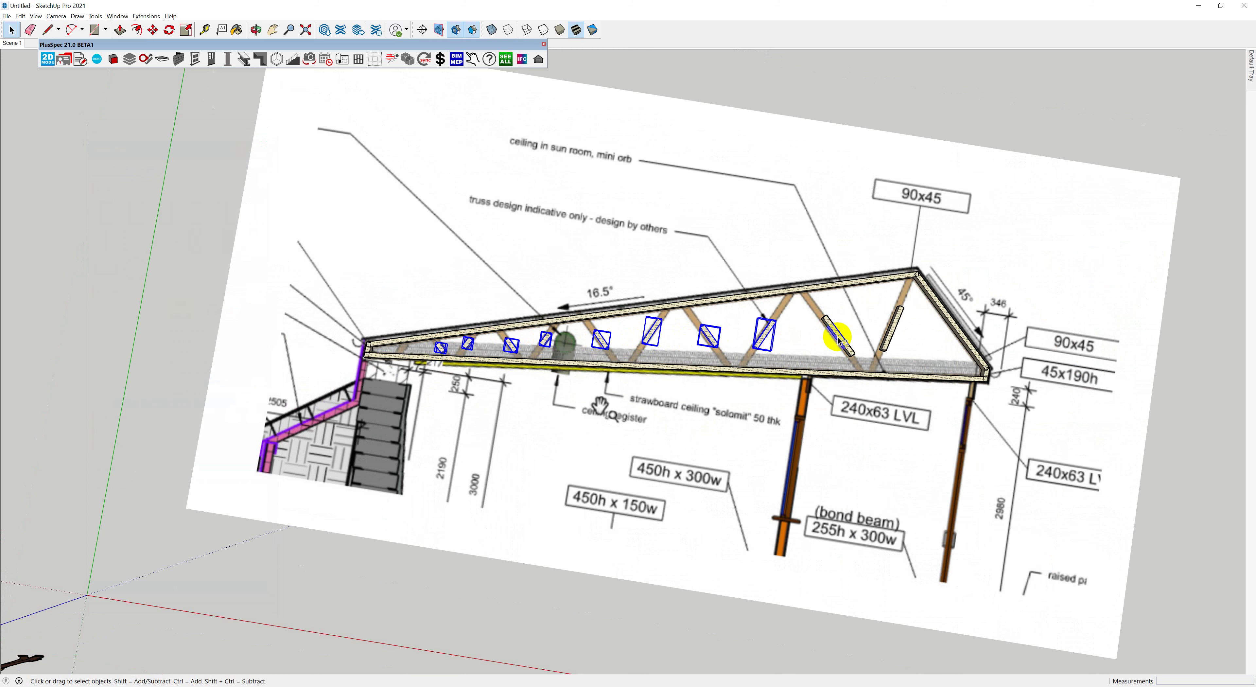
shift+click(884, 338)
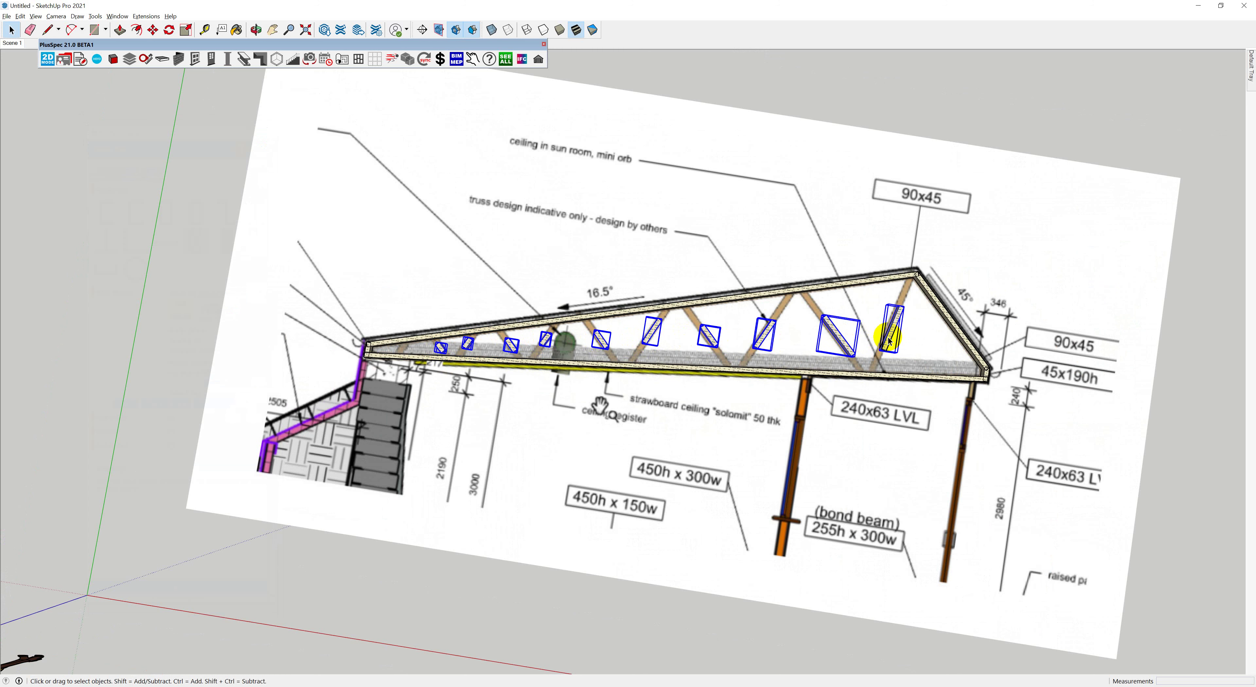
Start + Extend Beams on the selected webs and tilt the view to see the previews
right_click(889, 340)
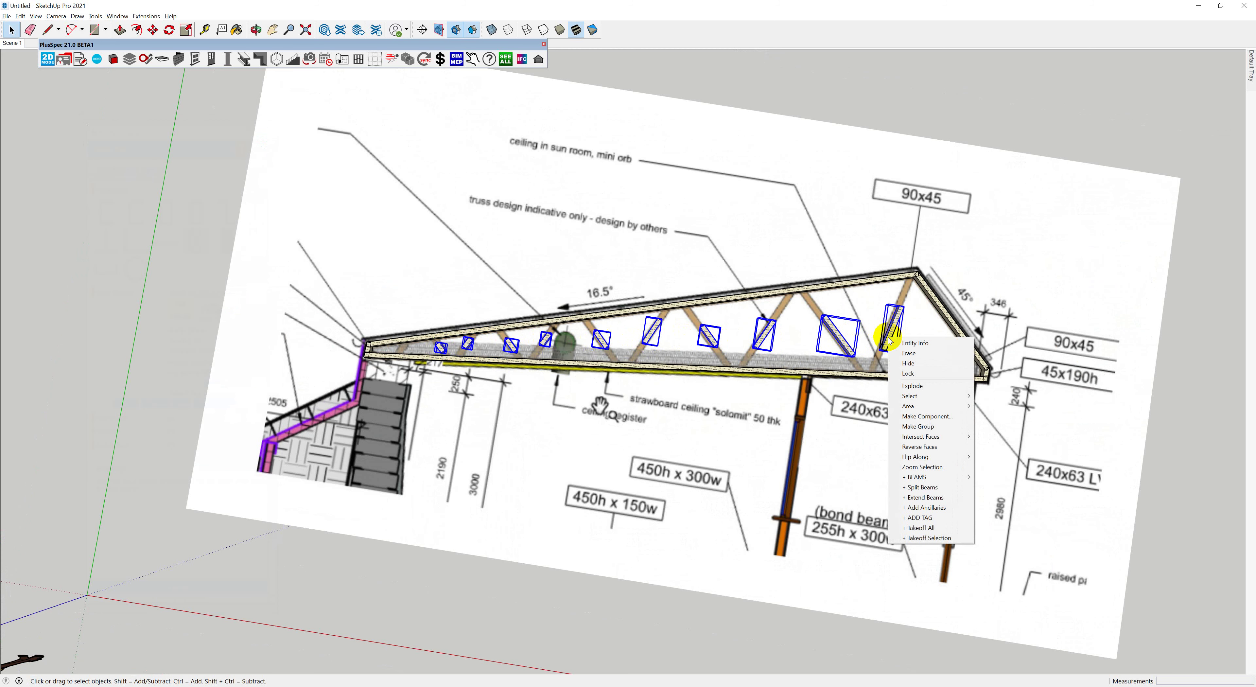
click(916, 498)
scroll(785, 313, up, 2)
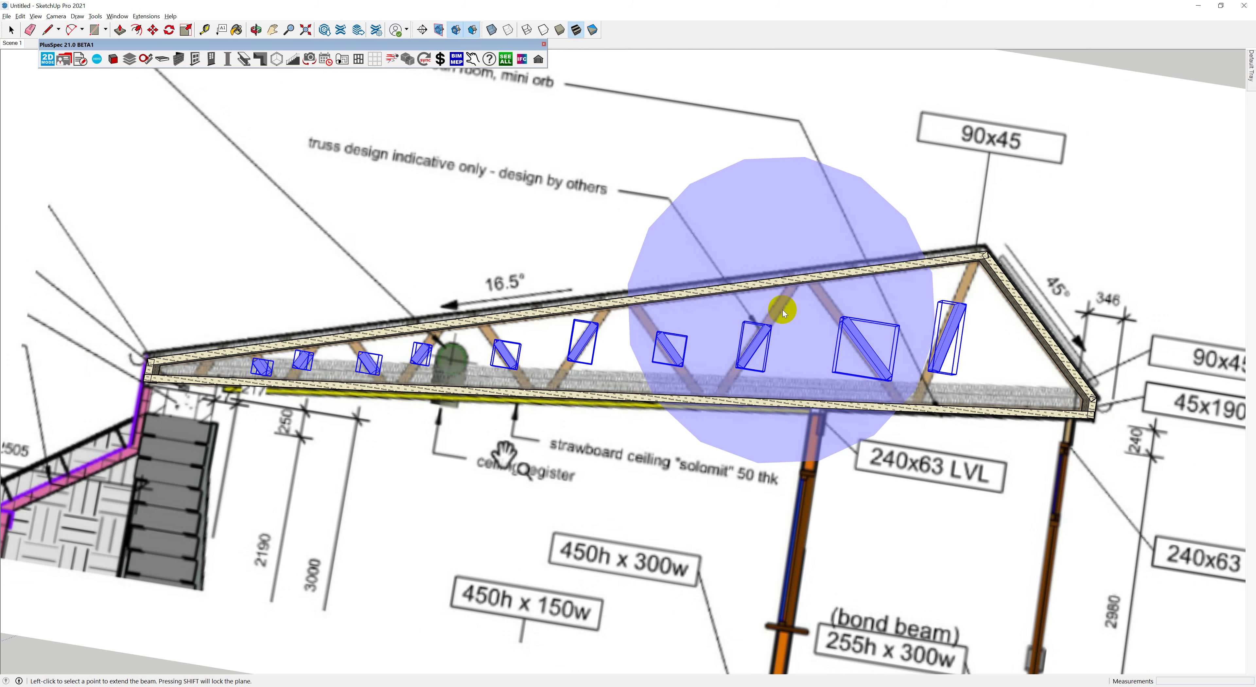
middle_drag(783, 312, 711, 70)
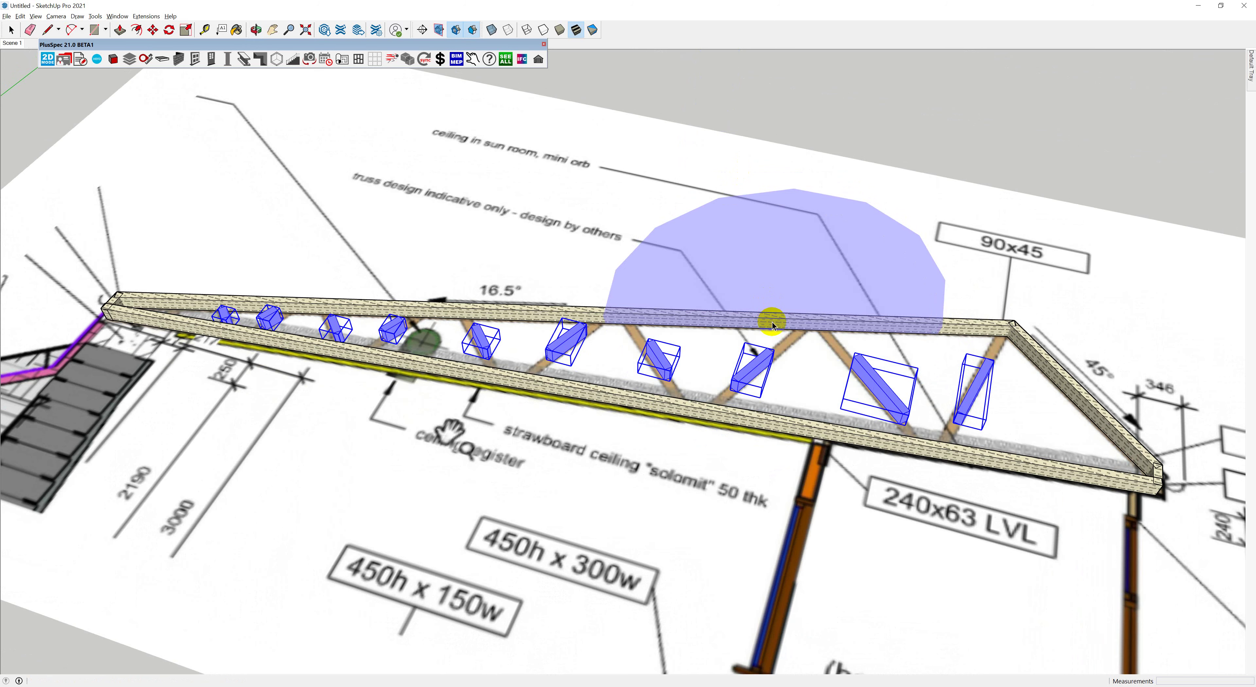
Commit the first extension, then select the other eight web members
click(773, 326)
mouse_move(917, 347)
middle_down()
mouse_move(435, 365)
mouse_move(805, 432)
mouse_move(511, 434)
middle_up()
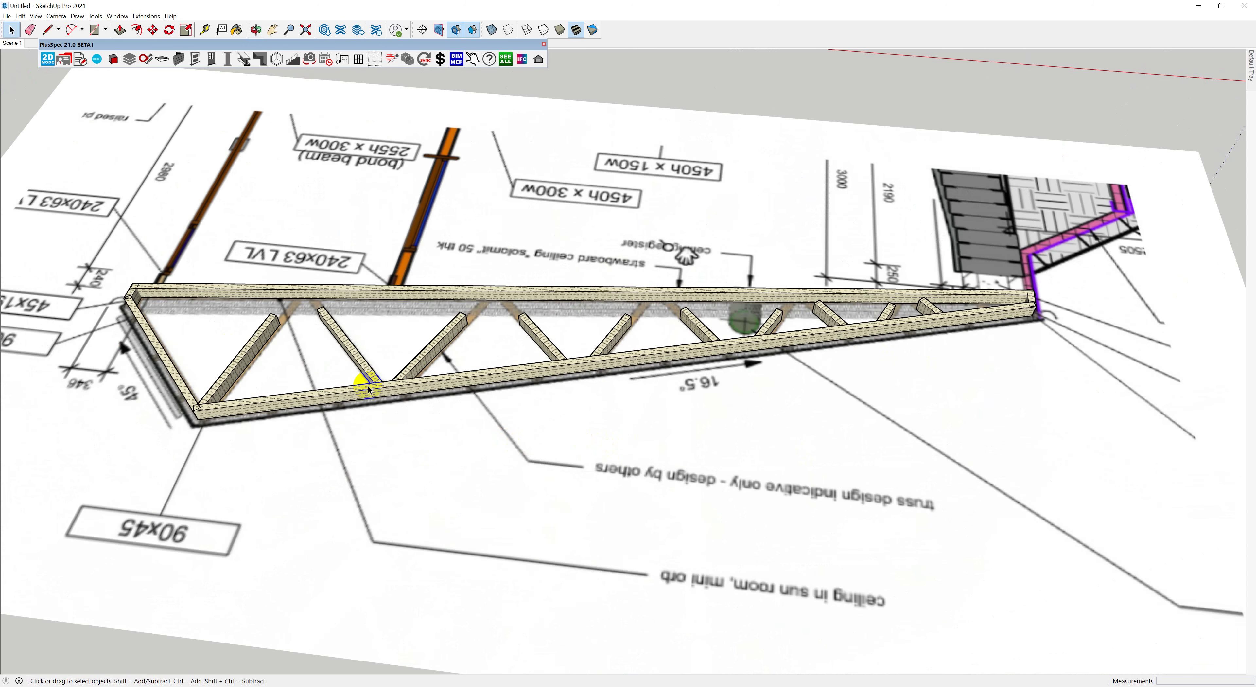
click(244, 358)
shift+click(342, 338)
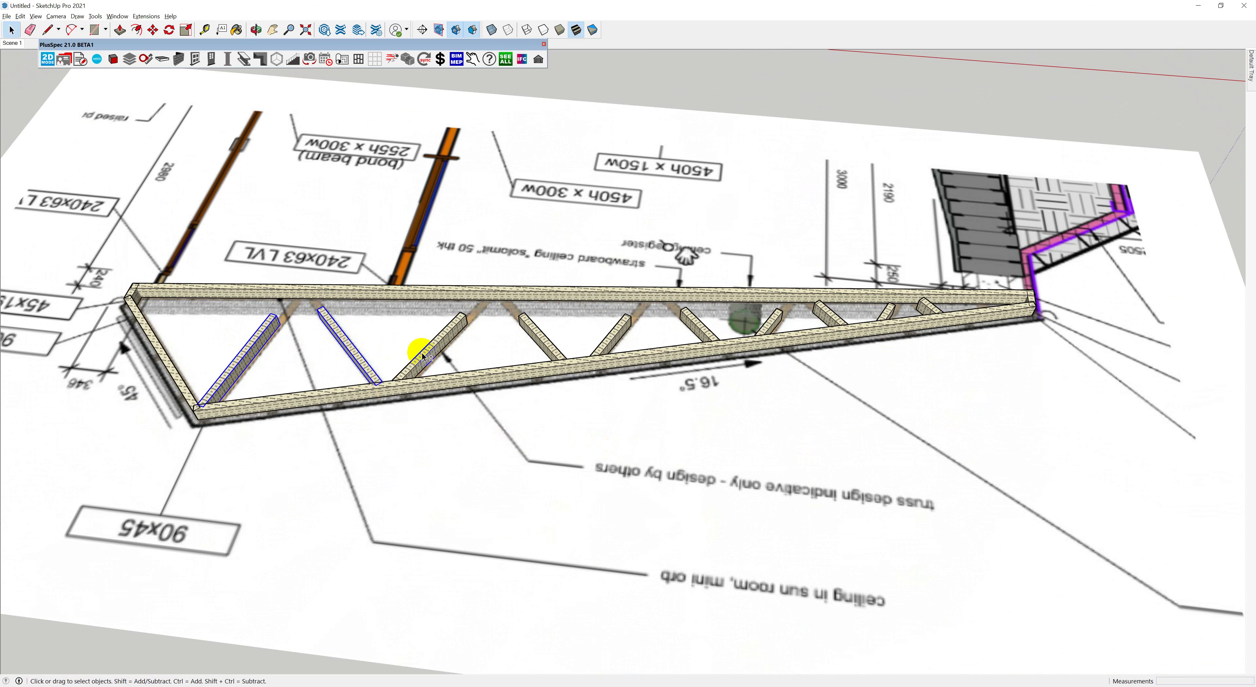
shift+click(423, 357)
shift+click(542, 337)
shift+click(613, 339)
shift+click(682, 331)
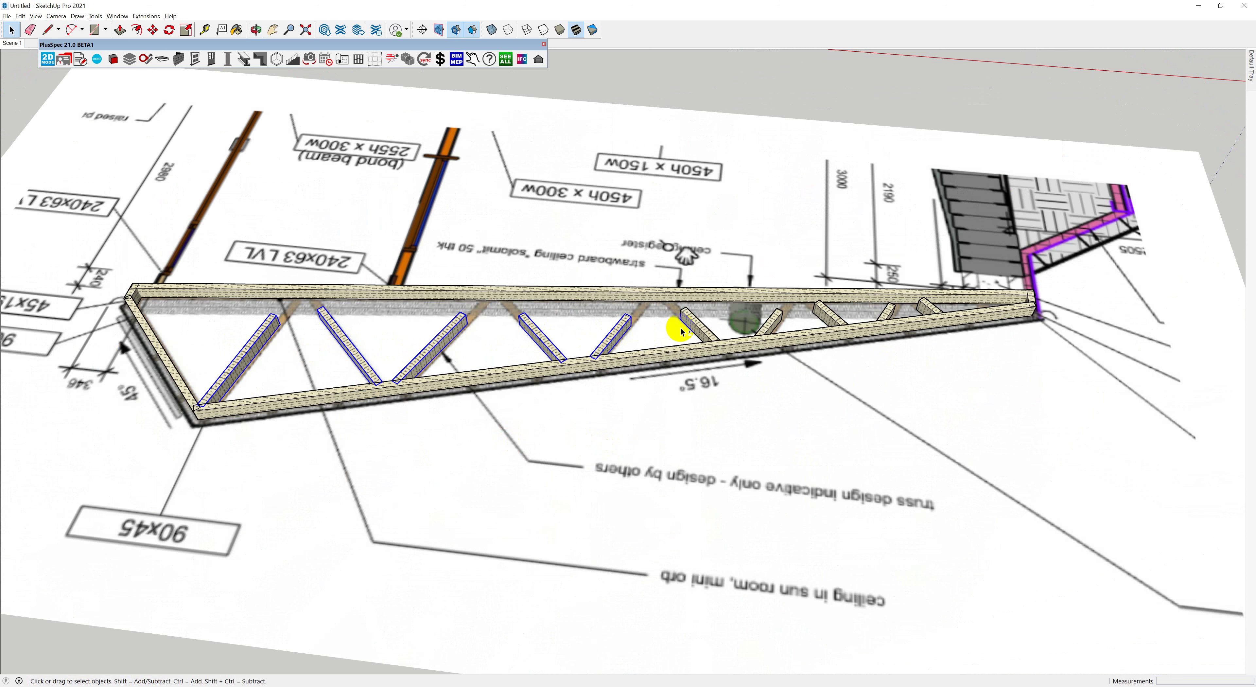
shift+click(769, 323)
shift+click(816, 315)
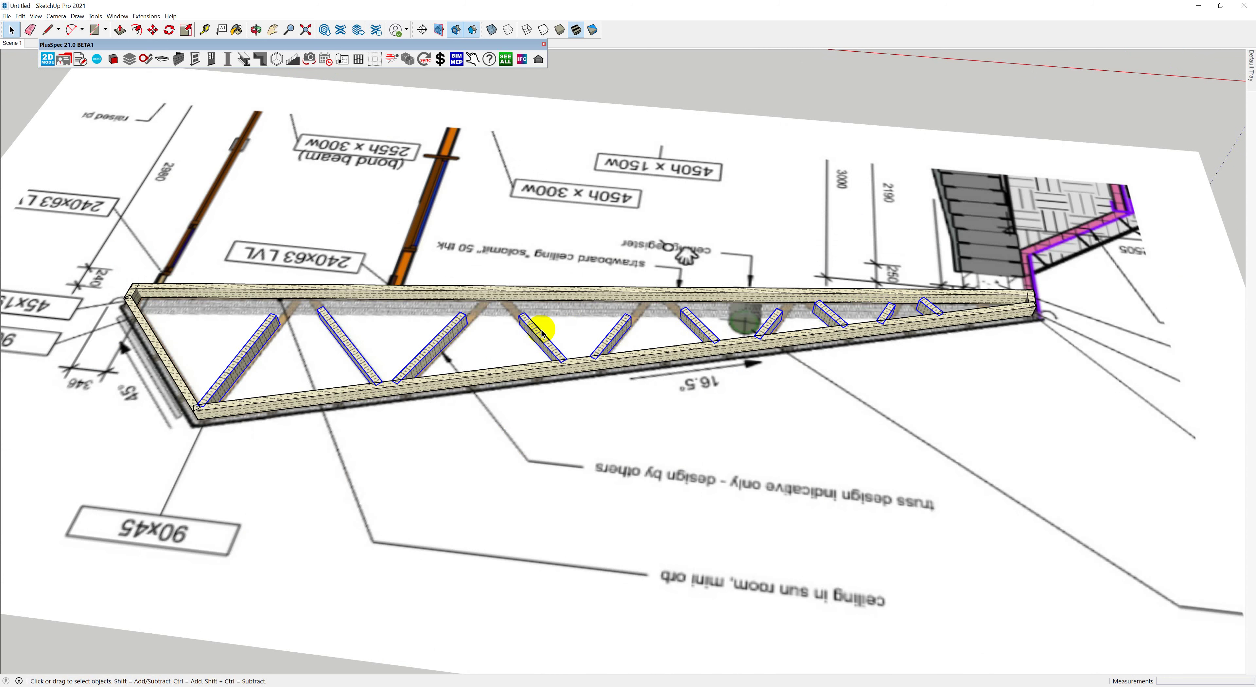
Apply + Extend Beams so those eight webs run fully between the chords
right_click(460, 325)
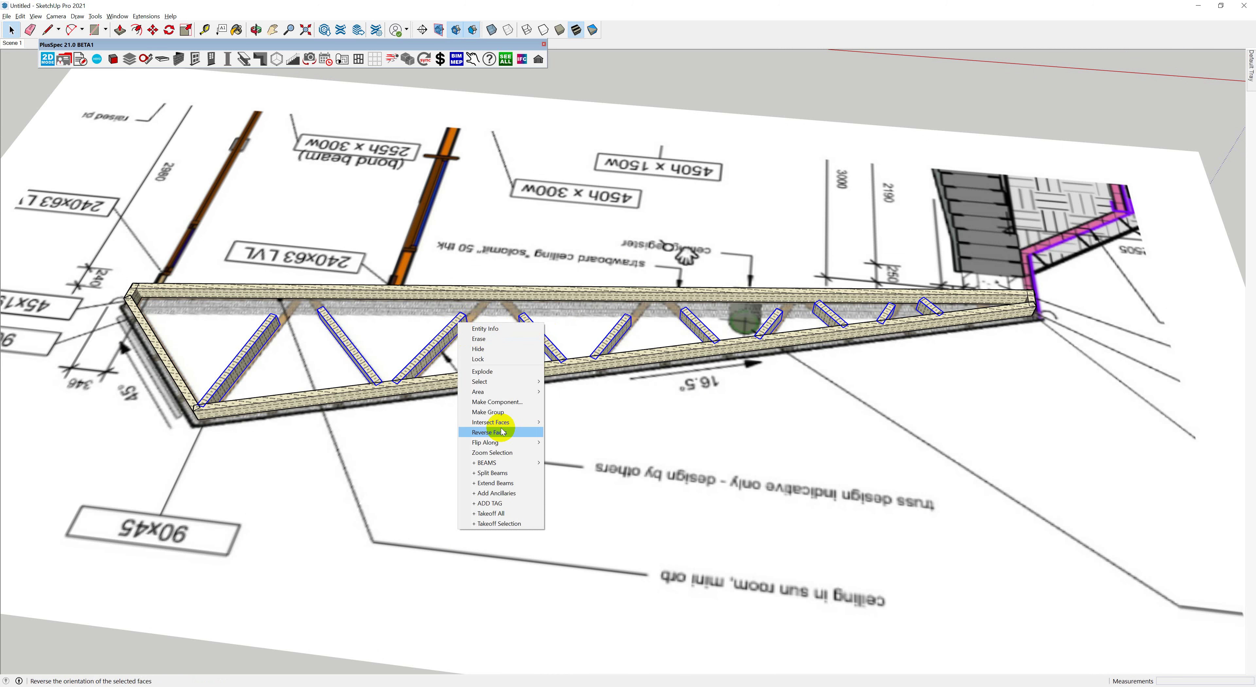
click(495, 482)
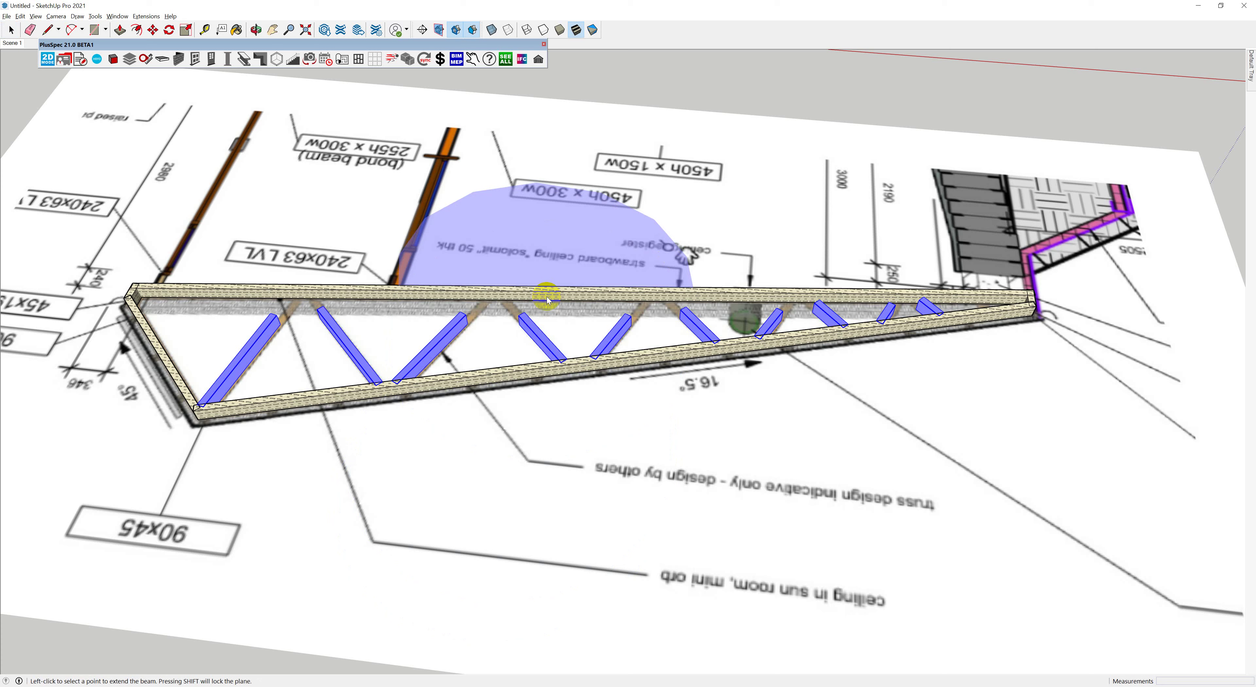
click(548, 298)
middle_drag(513, 336, 712, 470)
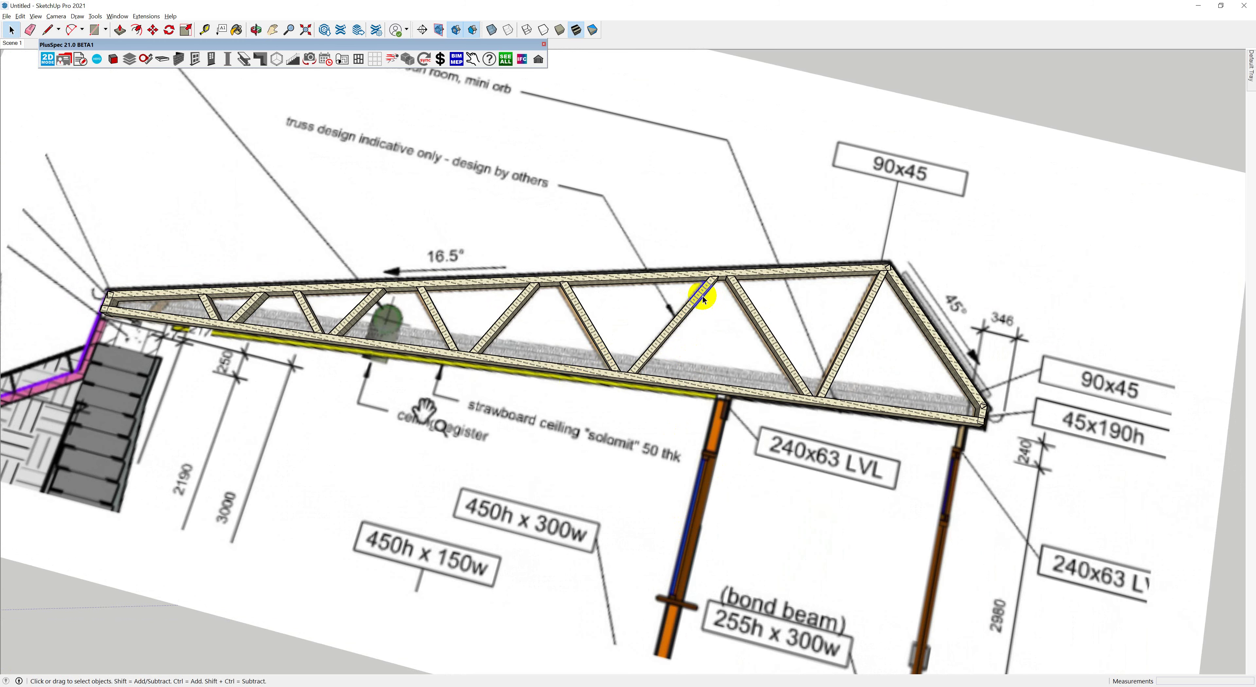
Mitre the top chord and 45° end beam at the apex with + BEAMS > Mitre Beams
middle_drag(706, 295, 856, 314)
scroll(873, 263, up, 6)
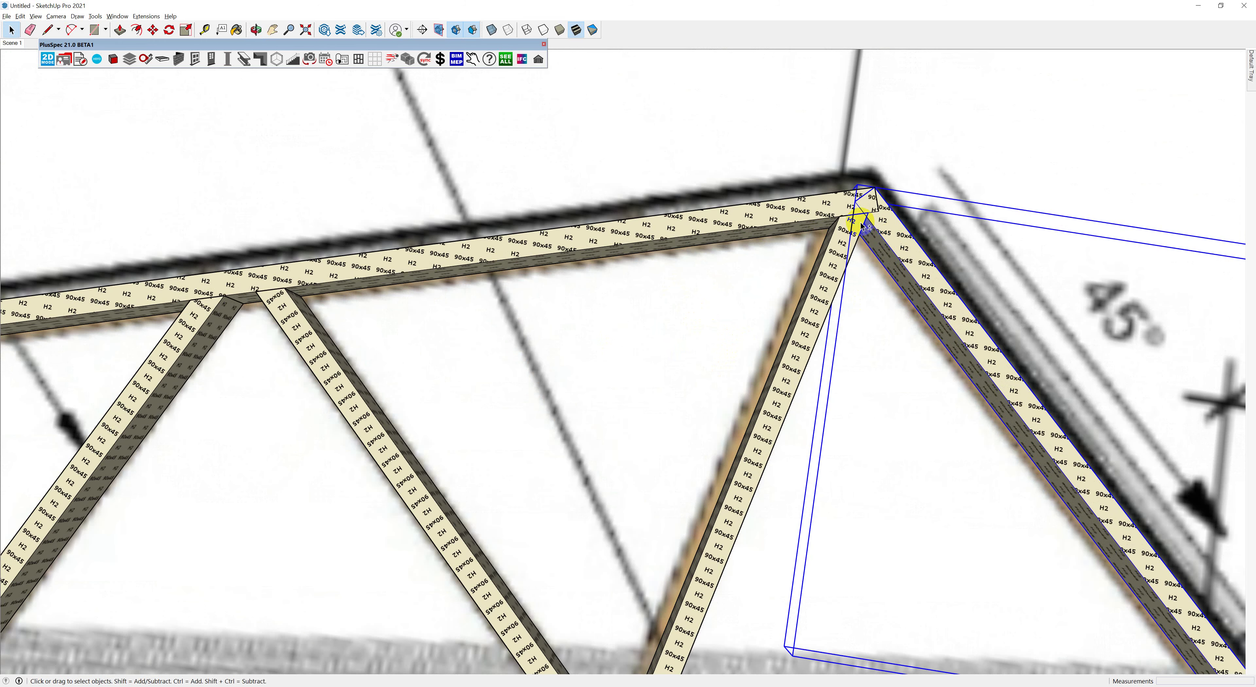
right_click(819, 214)
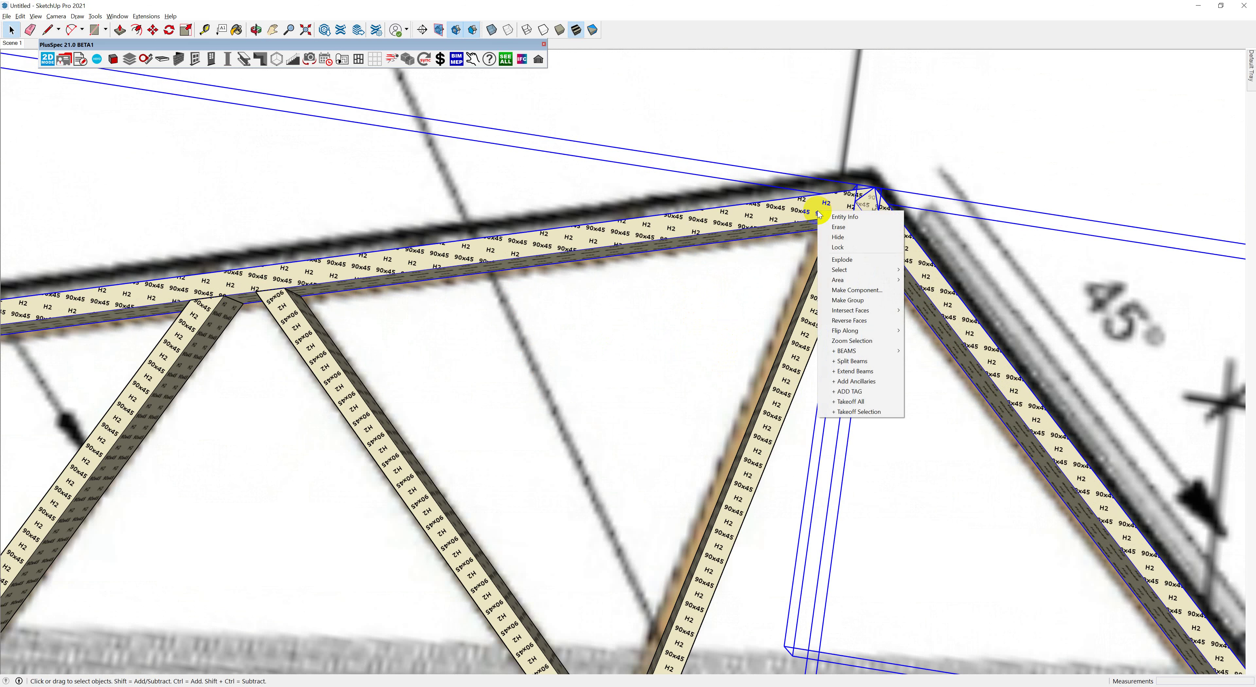
mouse_move(886, 351)
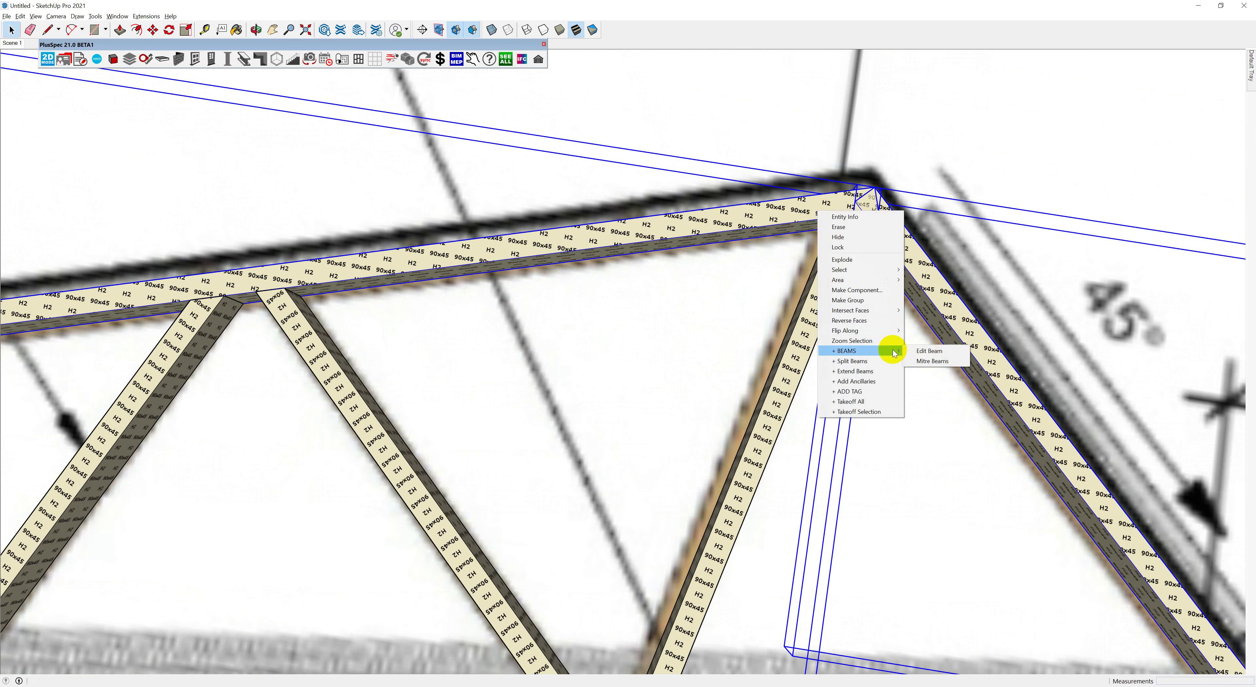
click(931, 363)
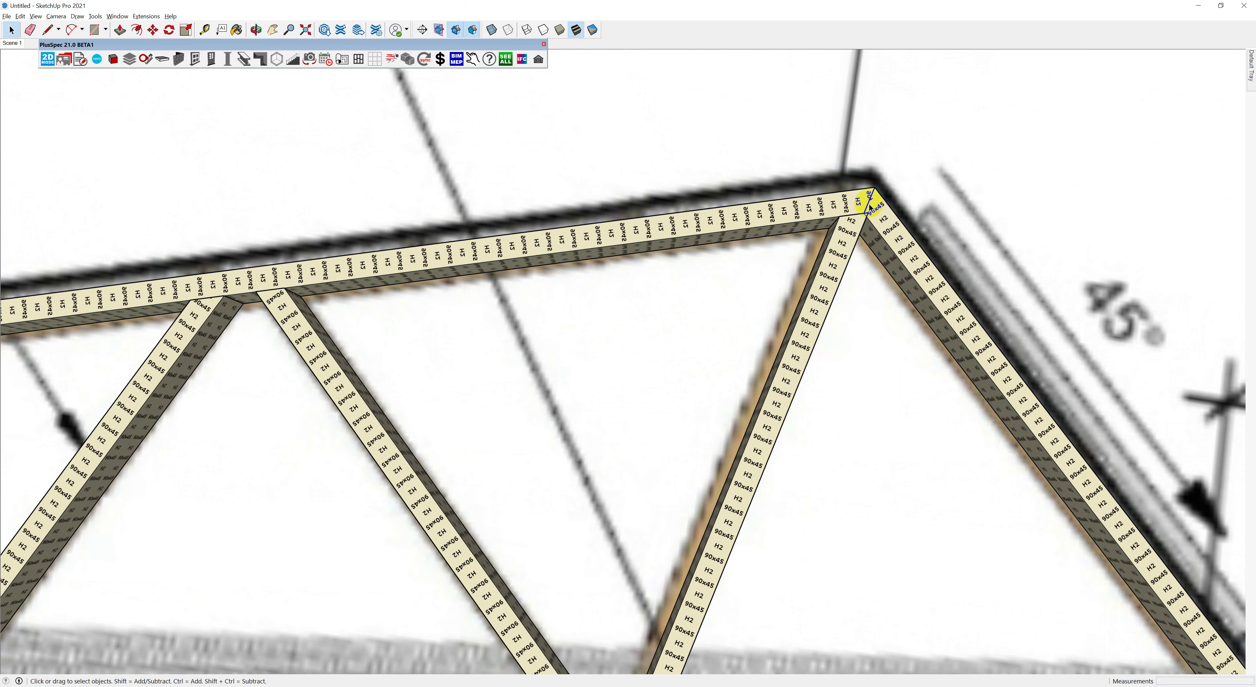
scroll(872, 239, down, 5)
Select the diagonal web at the truss's left end and zoom in on it
middle_drag(623, 354, 716, 286)
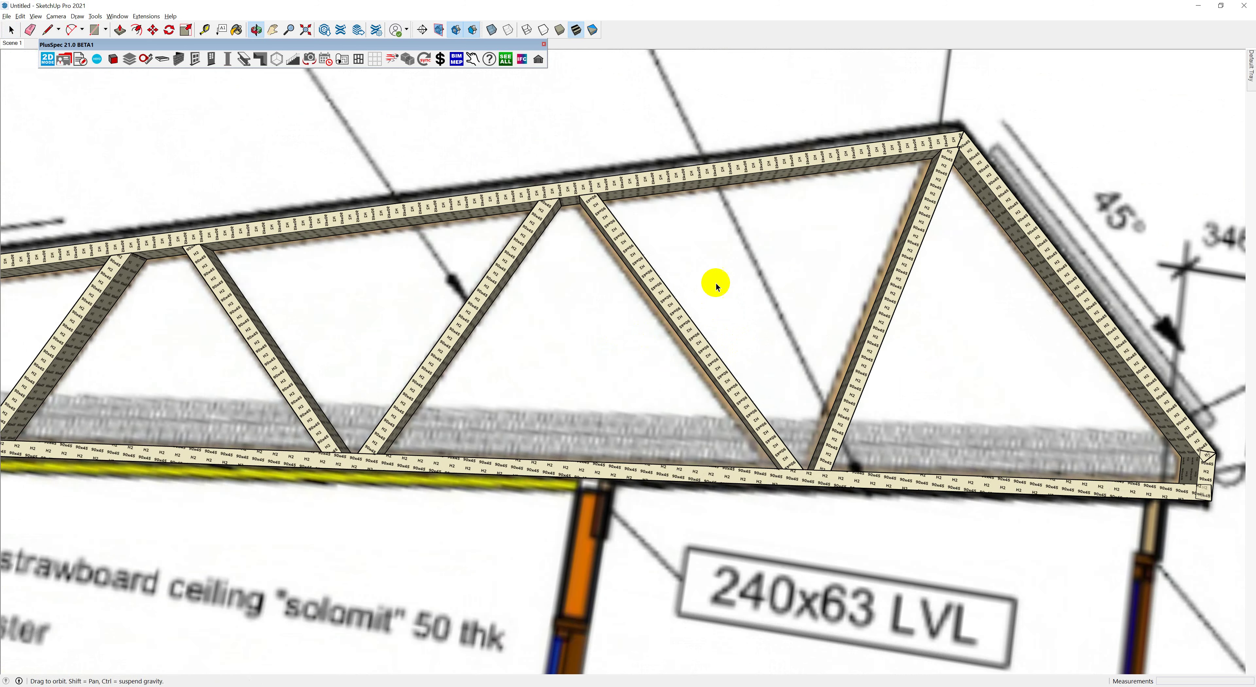
scroll(482, 272, down, 5)
middle_drag(482, 272, 461, 288)
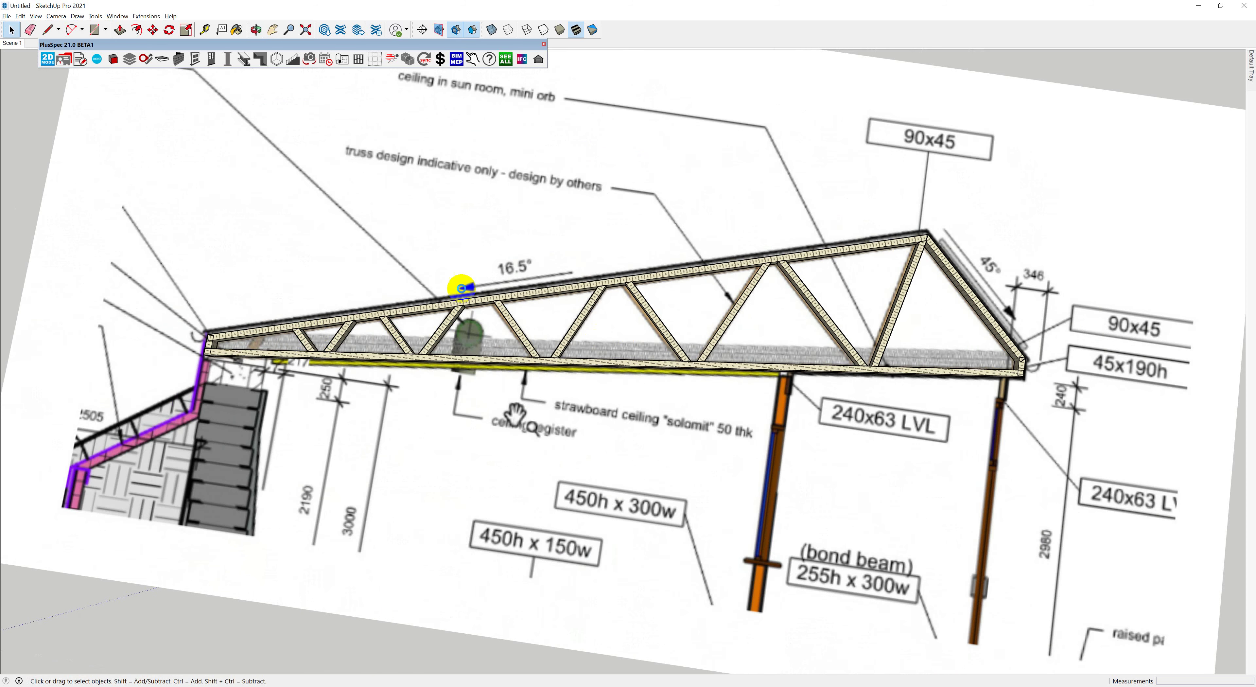
click(314, 349)
scroll(314, 338, up, 5)
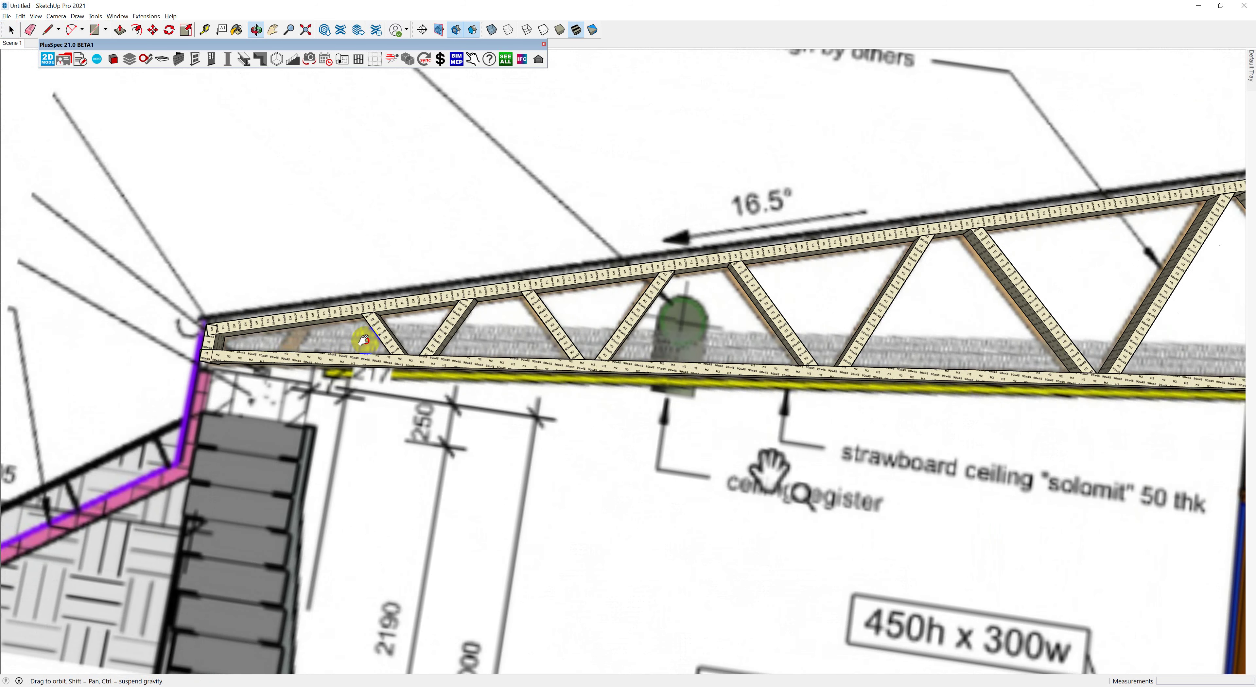
mouse_move(314, 342)
middle_down()
mouse_move(412, 336)
mouse_move(404, 343)
middle_up()
Draw a small rectangle on the top chord over the leftmost web joint and bring up PlusSpec's BIM/MEP choices
scroll(396, 351, up, 6)
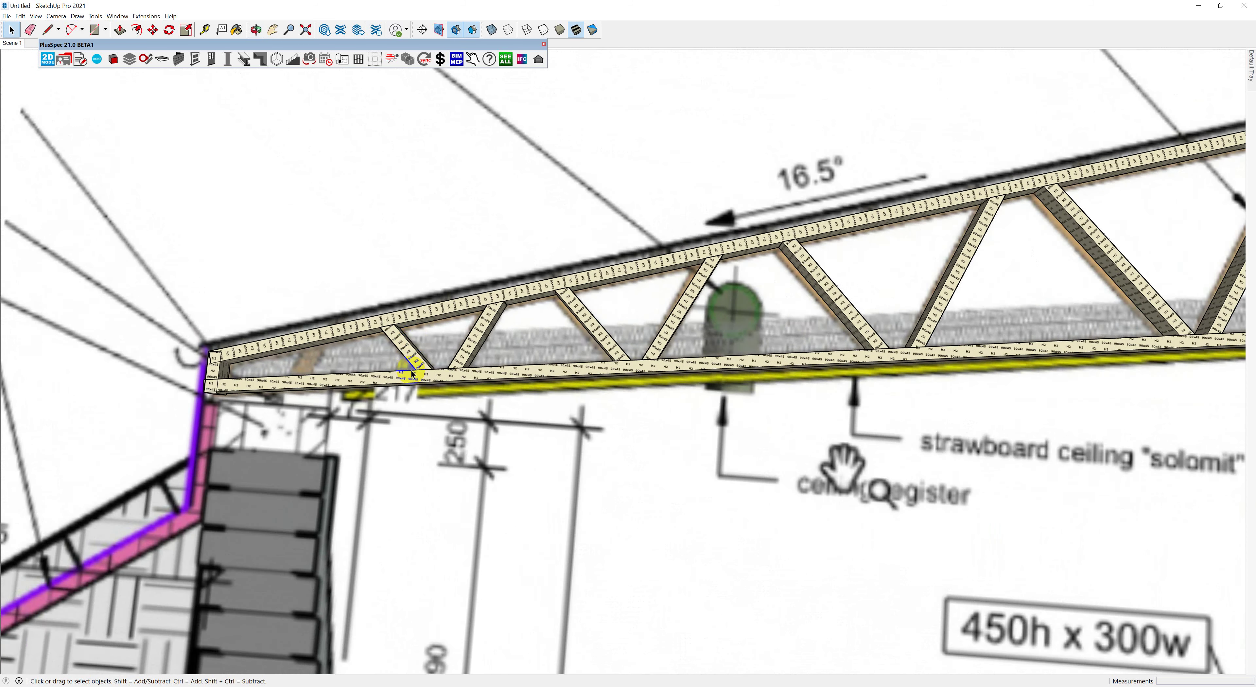
key(r)
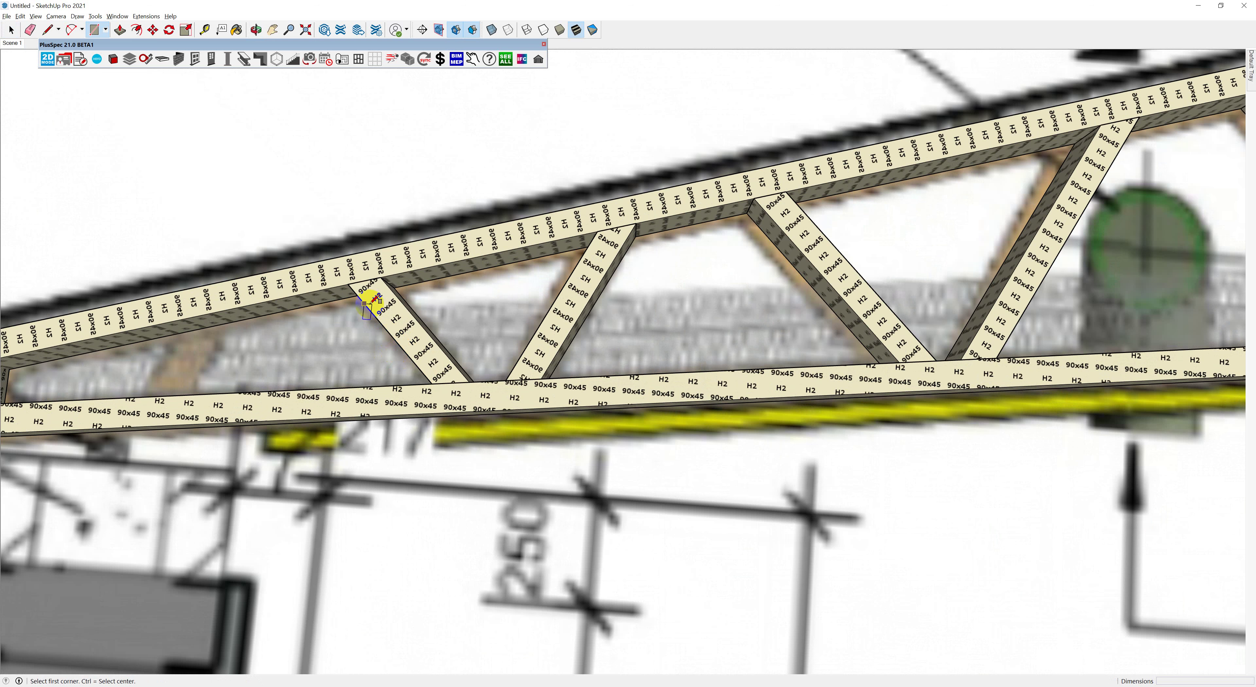
click(336, 271)
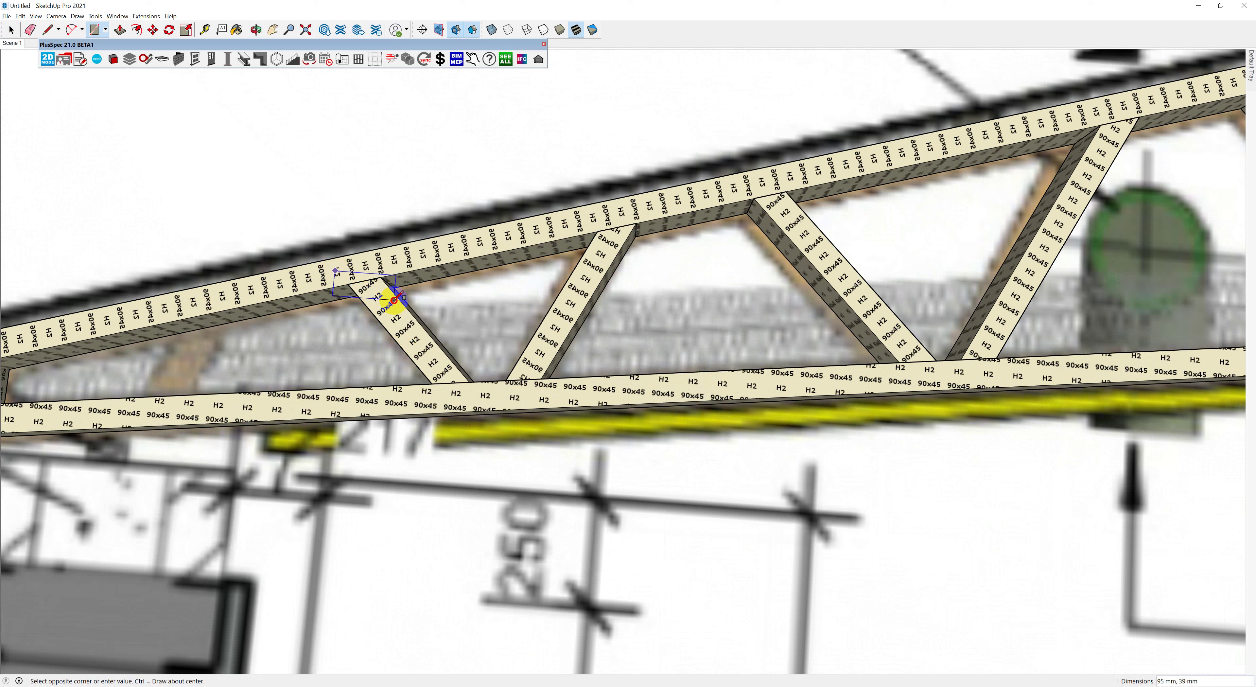
click(395, 298)
key(space)
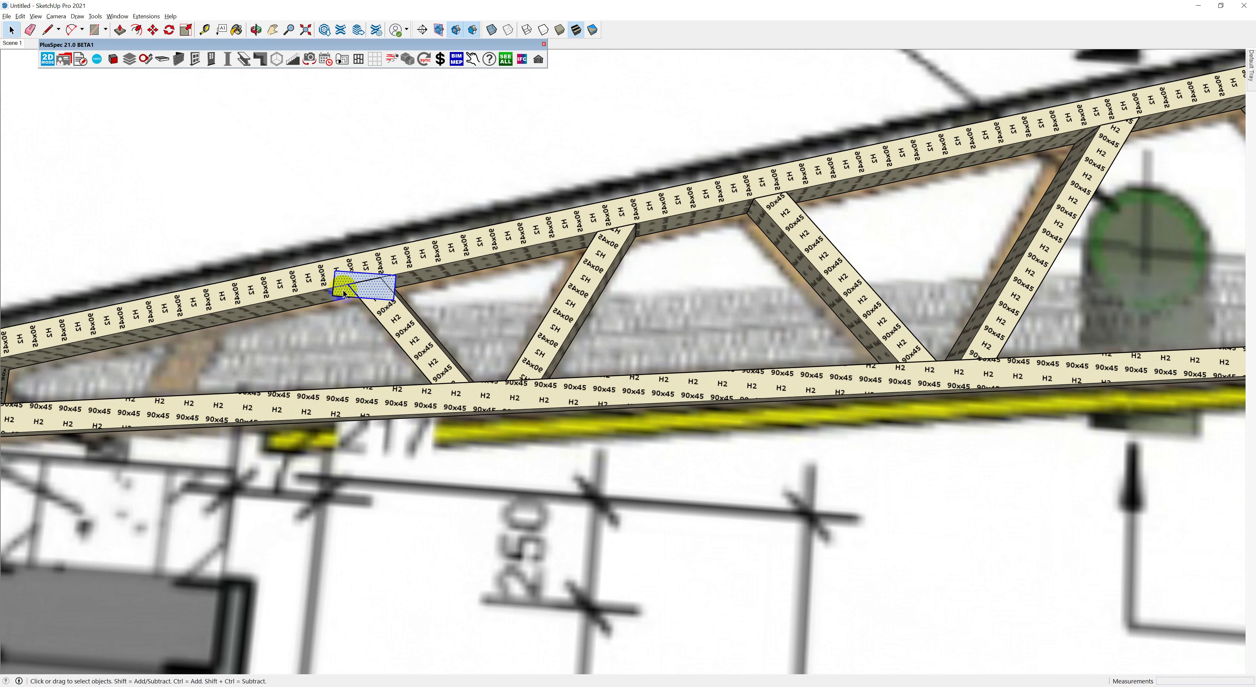
click(456, 59)
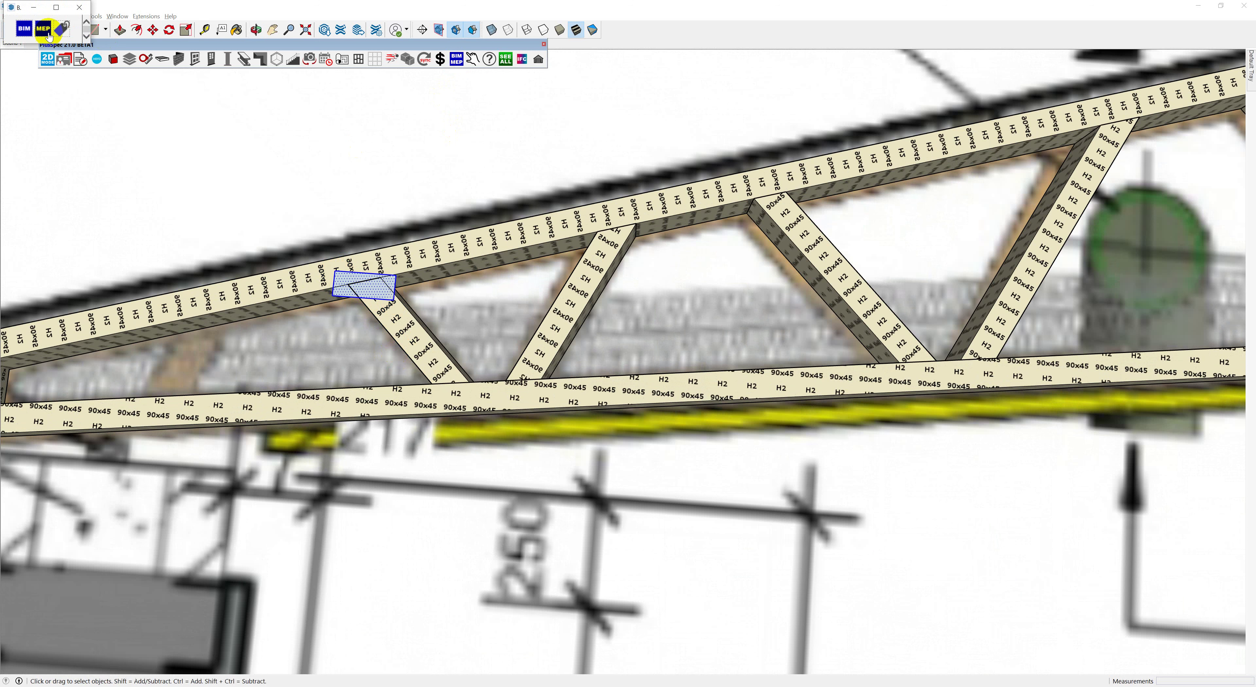
Tag the joint rectangle as a BIM item named 'gang nail', brand generic
click(24, 29)
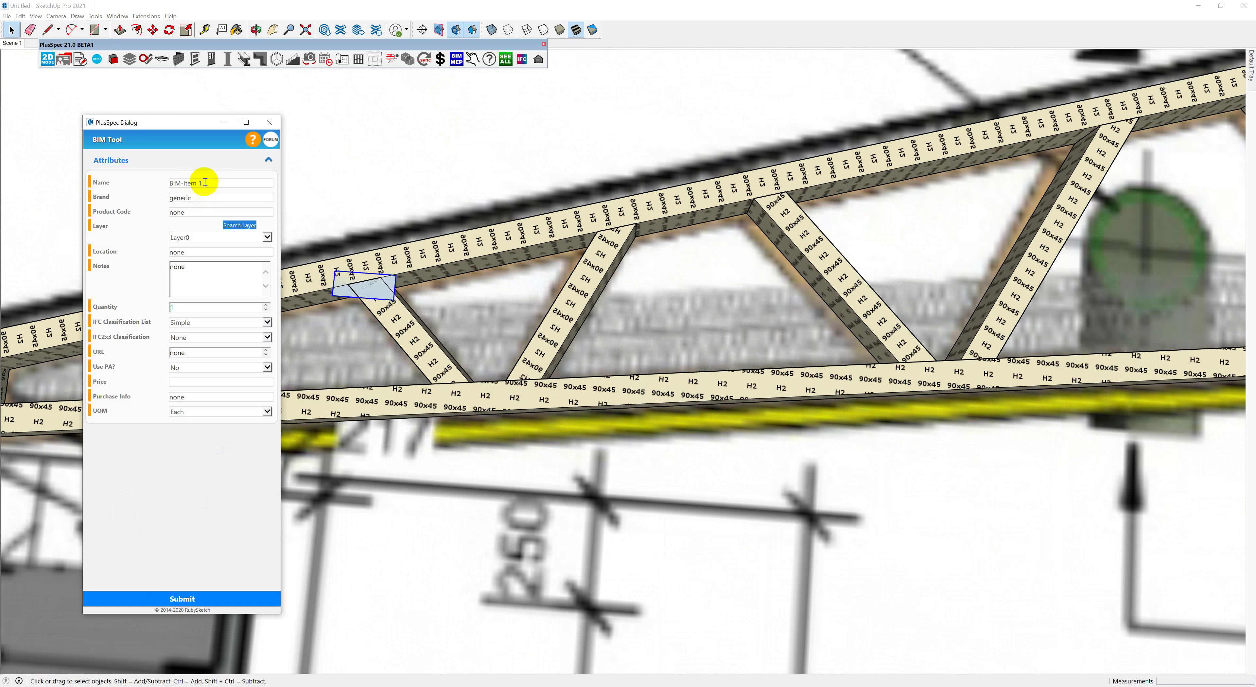
drag(205, 182, 161, 187)
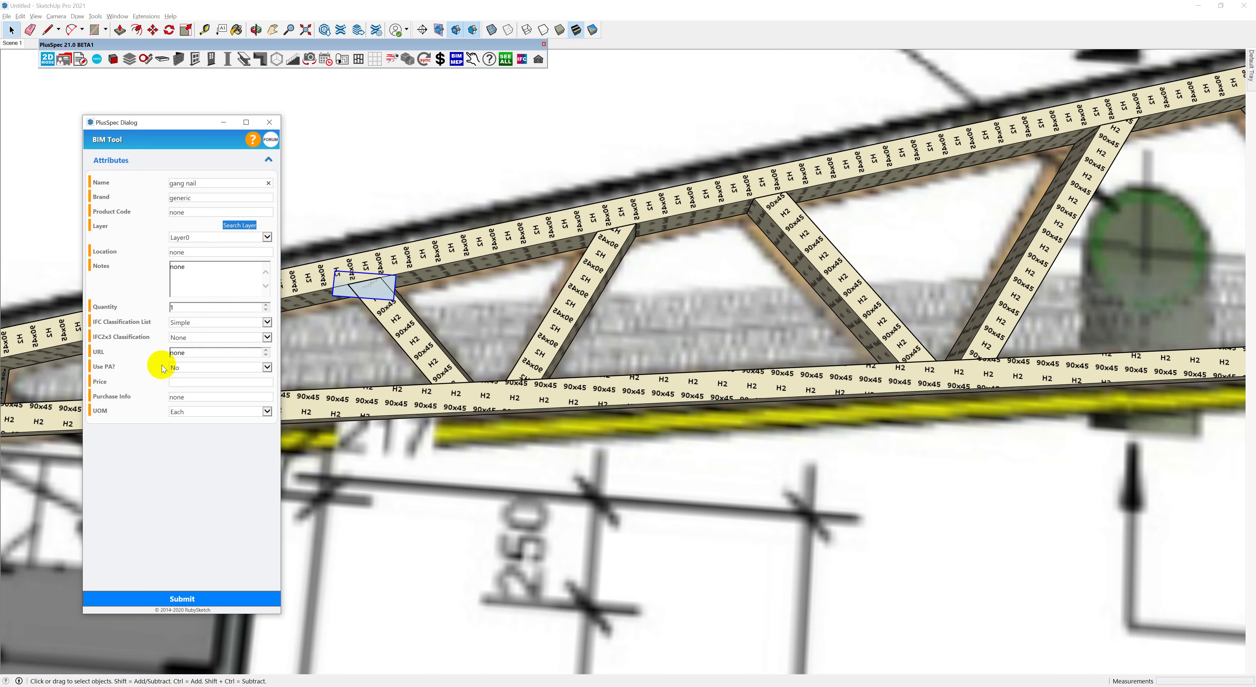
click(181, 596)
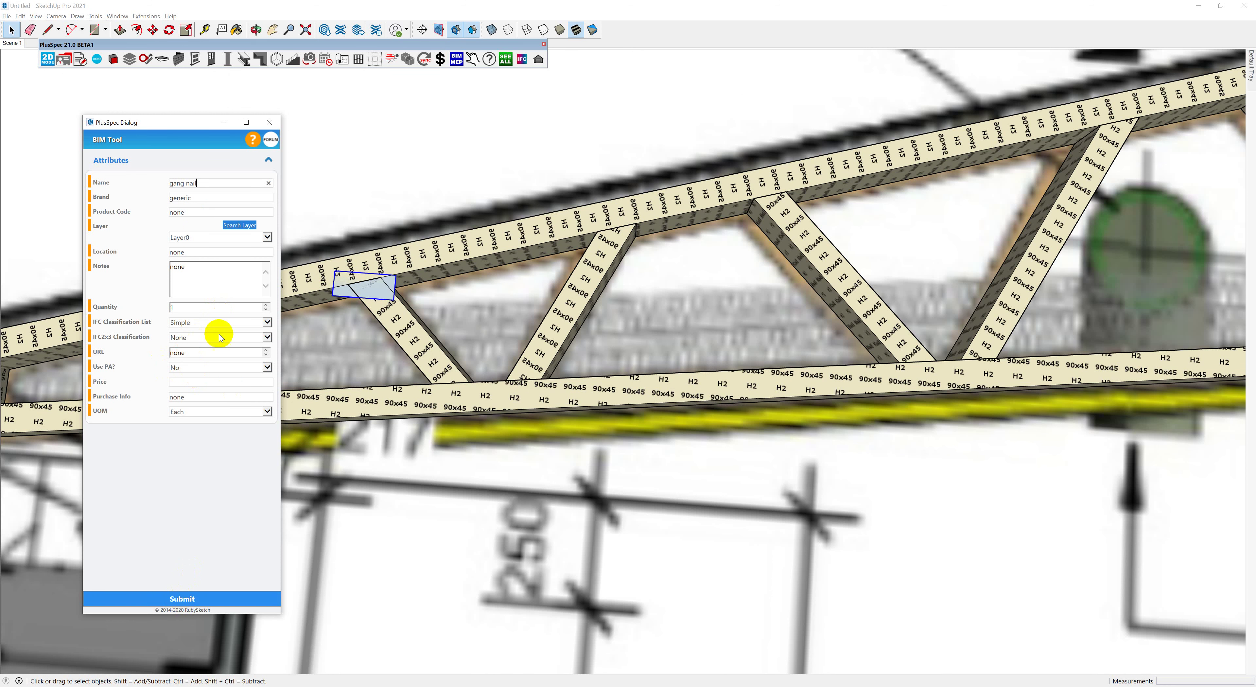
click(195, 597)
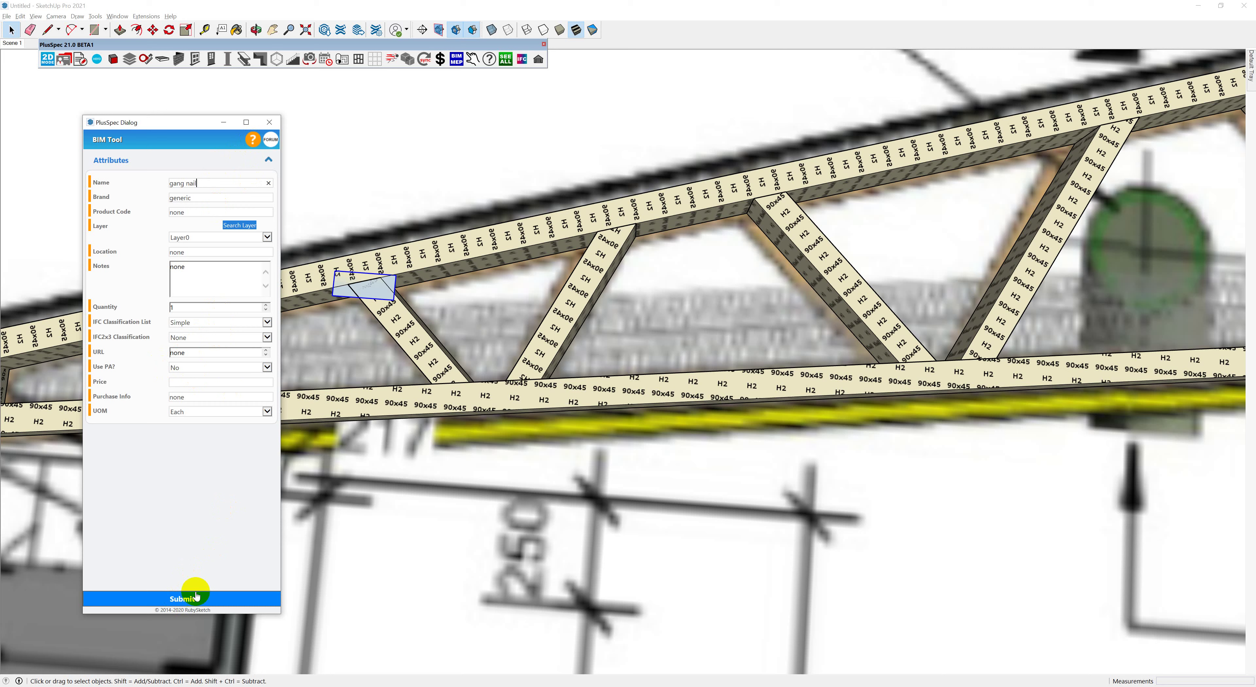
scroll(353, 488, down, 1)
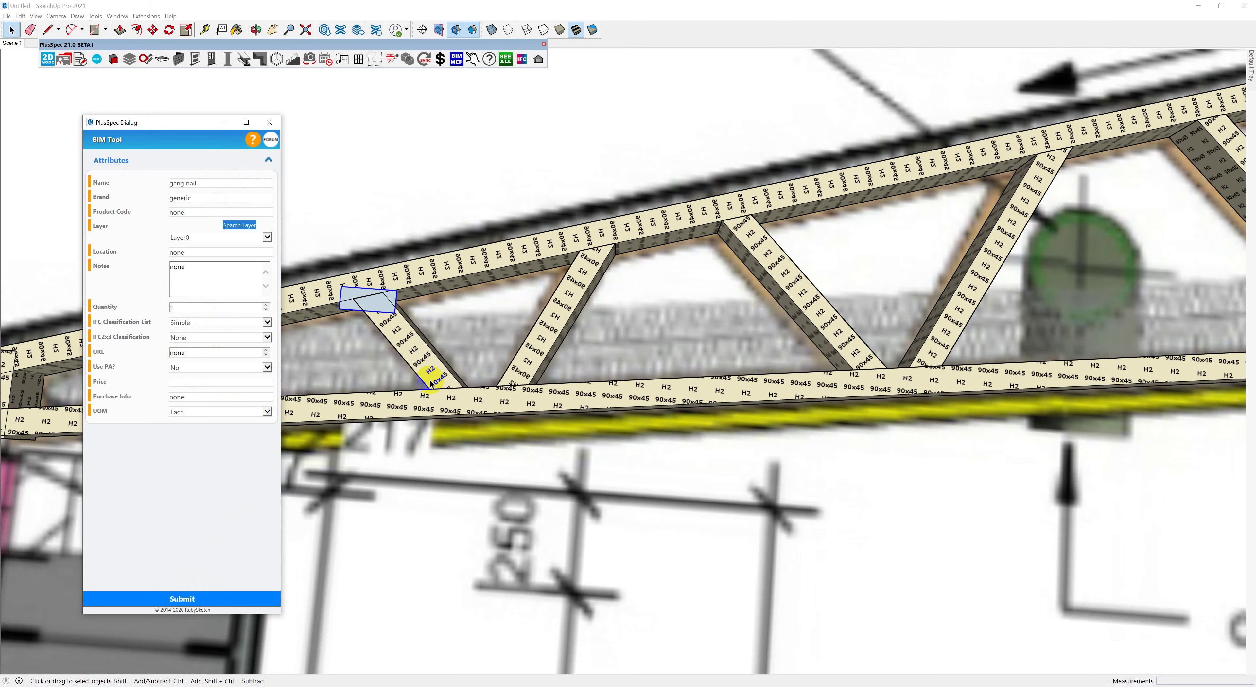
scroll(822, 457, down, 8)
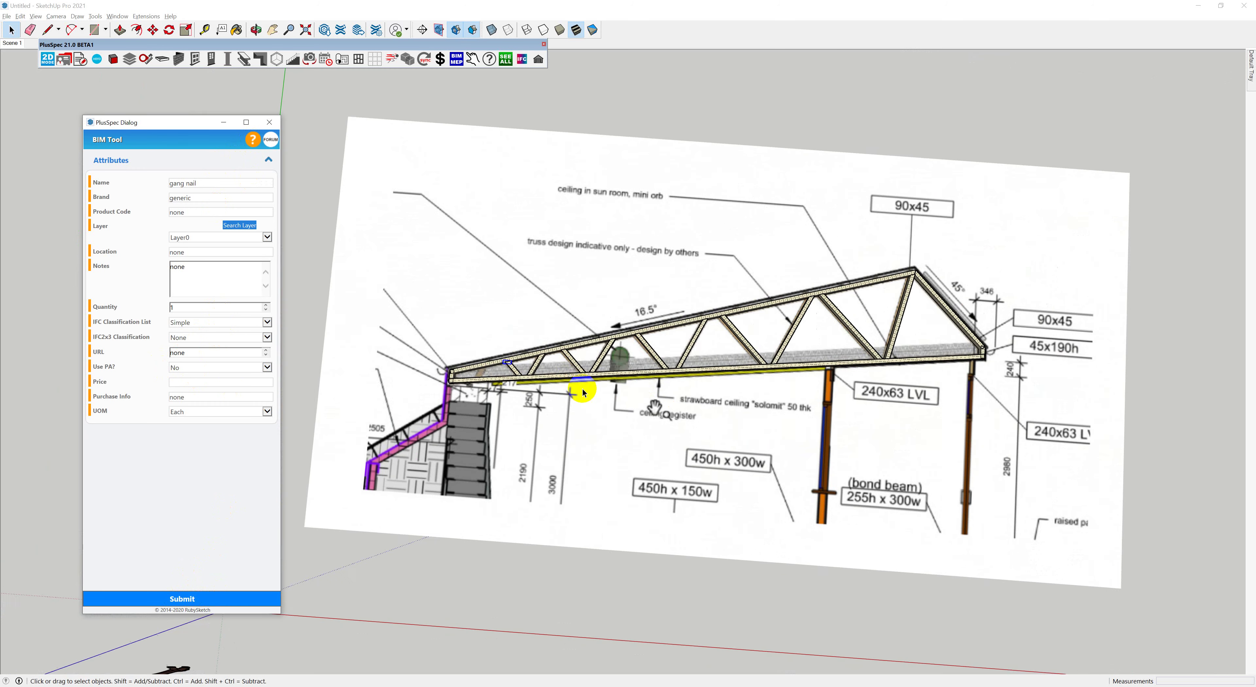
Deselect the drawing image and window-select every traced truss member over it
shift+middle_drag(636, 401, 642, 373)
mouse_move(380, 165)
mouse_down()
mouse_move(633, 326)
mouse_move(1004, 431)
mouse_move(1038, 401)
mouse_move(1032, 411)
mouse_up()
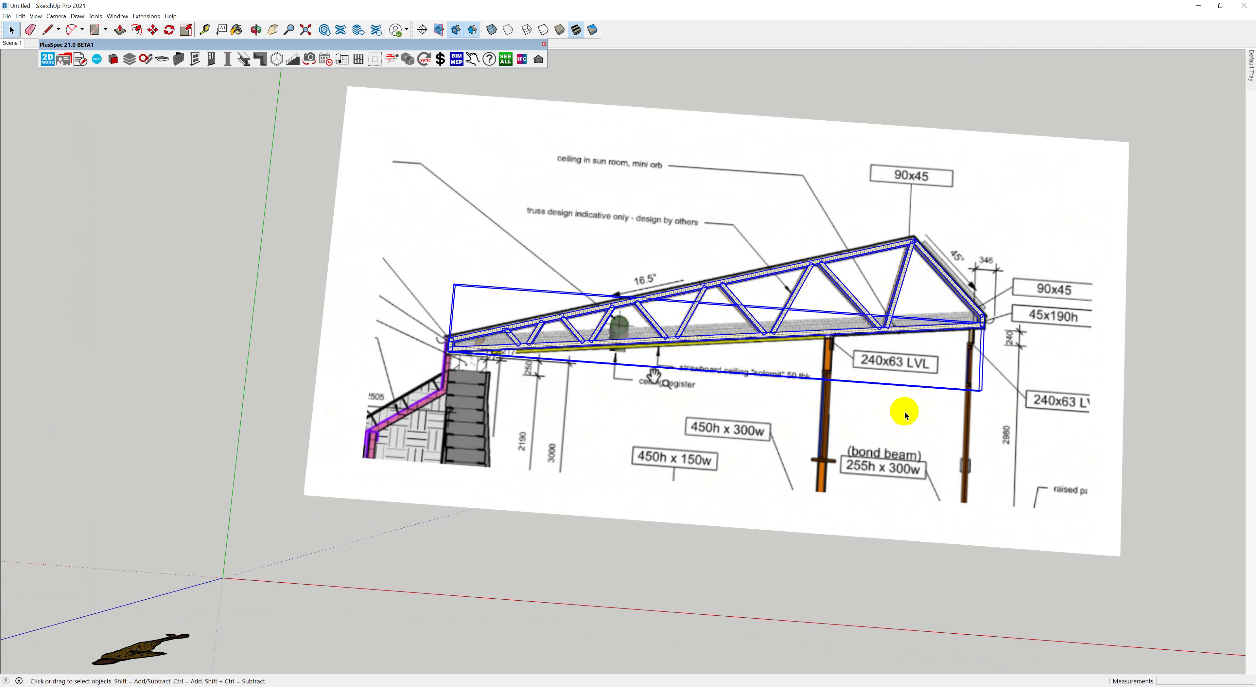
scroll(763, 367, up, 2)
mouse_move(763, 367)
middle_down()
mouse_move(675, 421)
mouse_move(665, 405)
mouse_move(628, 423)
middle_up()
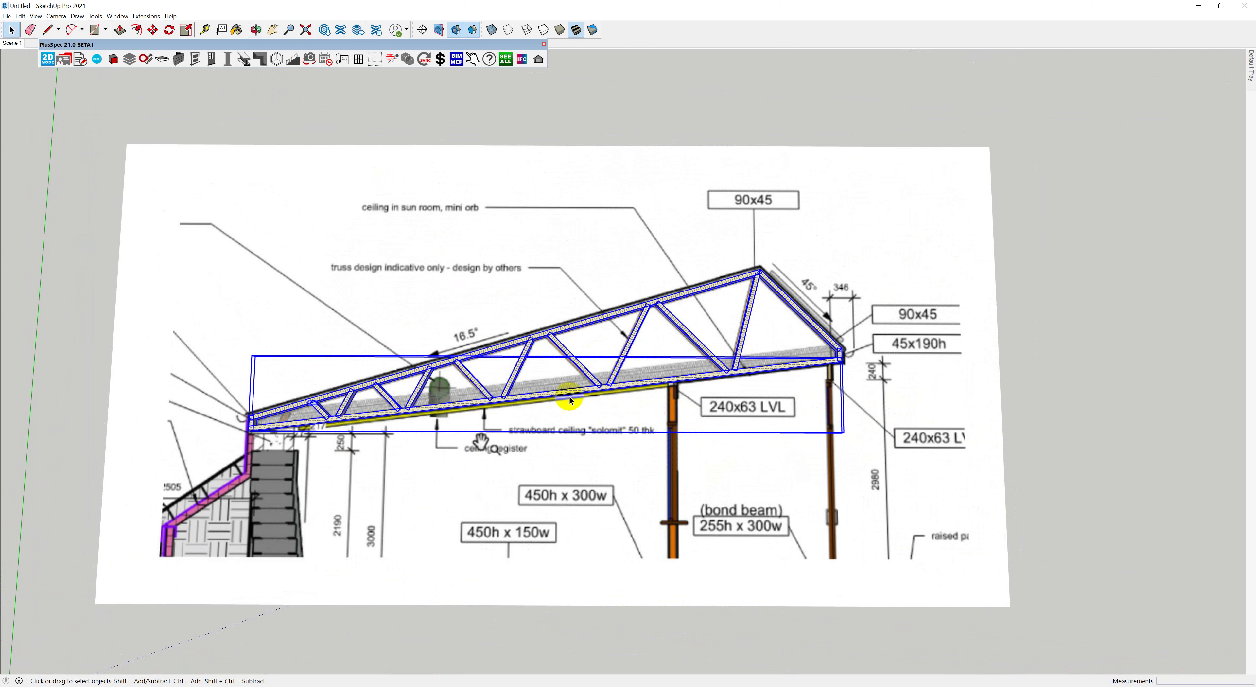
click(194, 217)
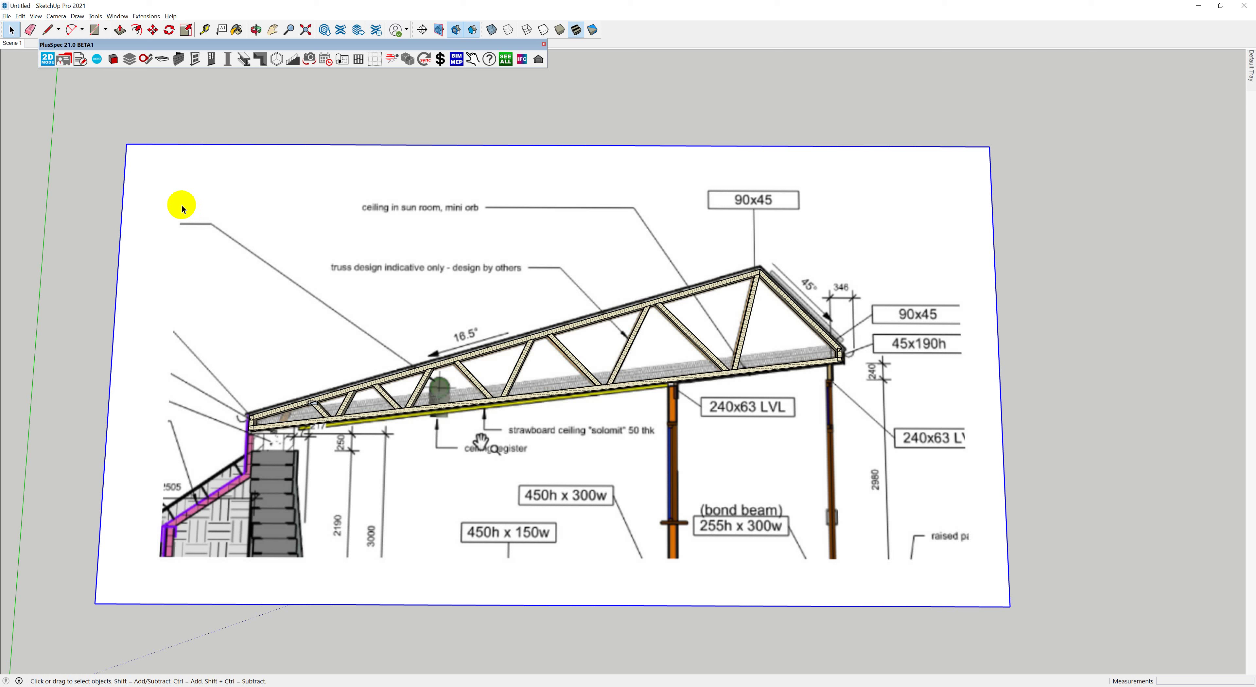
key(ctrl+t)
mouse_move(182, 205)
mouse_down()
mouse_move(275, 290)
mouse_move(553, 420)
mouse_move(886, 500)
mouse_up()
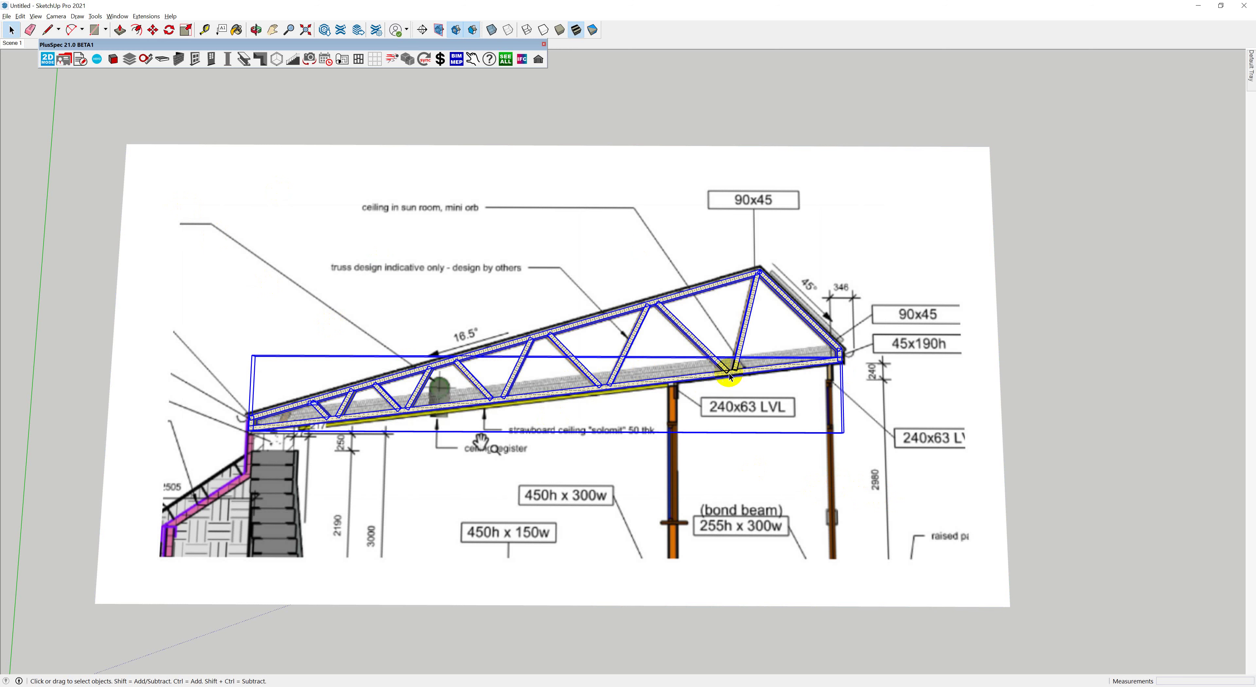
mouse_move(729, 374)
middle_down()
mouse_move(659, 257)
mouse_move(656, 359)
mouse_move(642, 365)
mouse_move(818, 342)
middle_up()
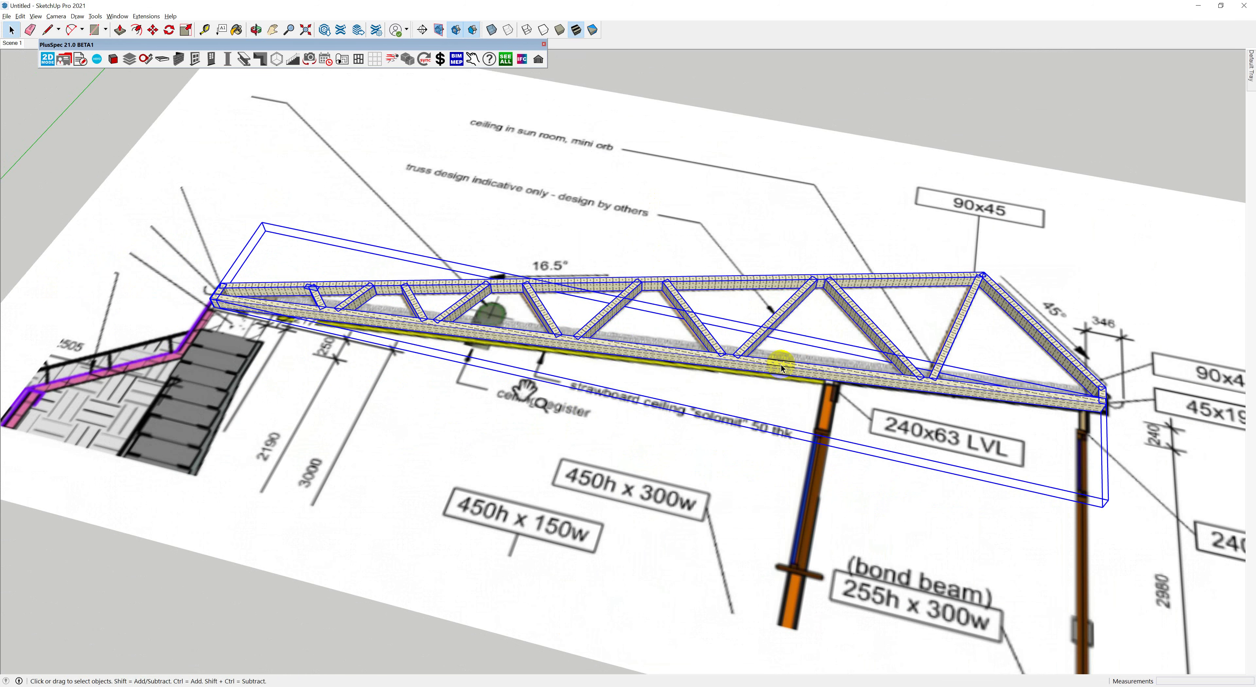
Make the selected truss members one group, separate from the drawing image
right_click(763, 370)
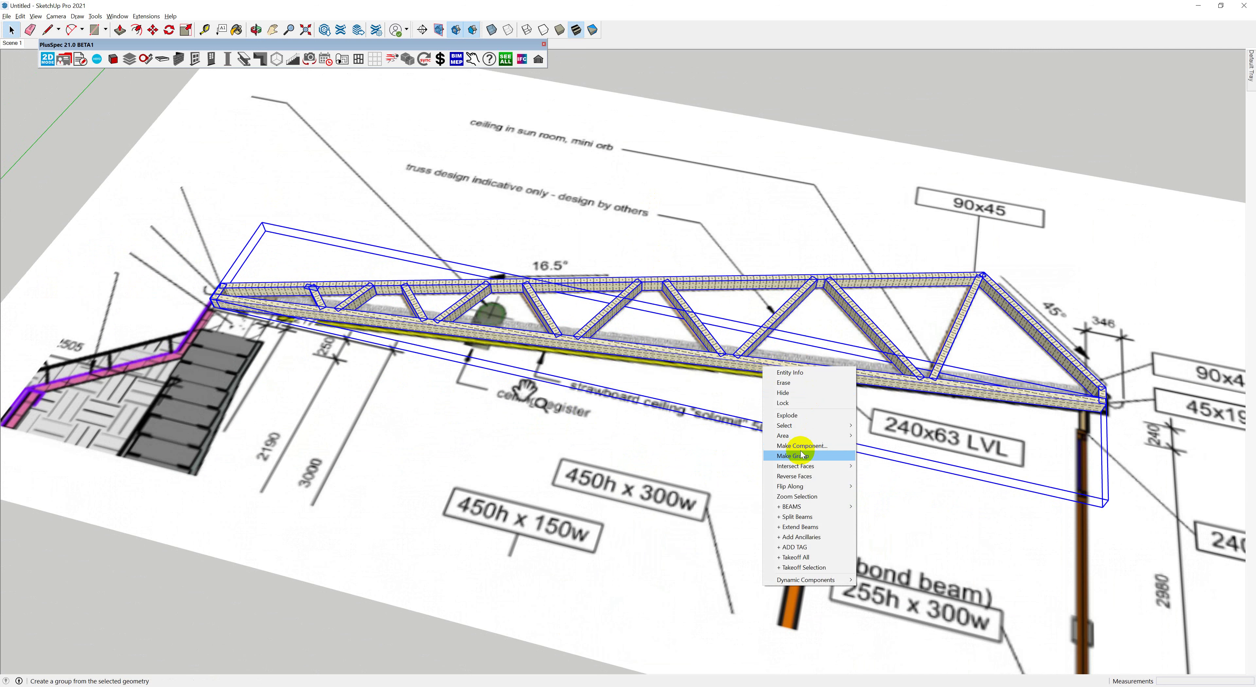
click(802, 456)
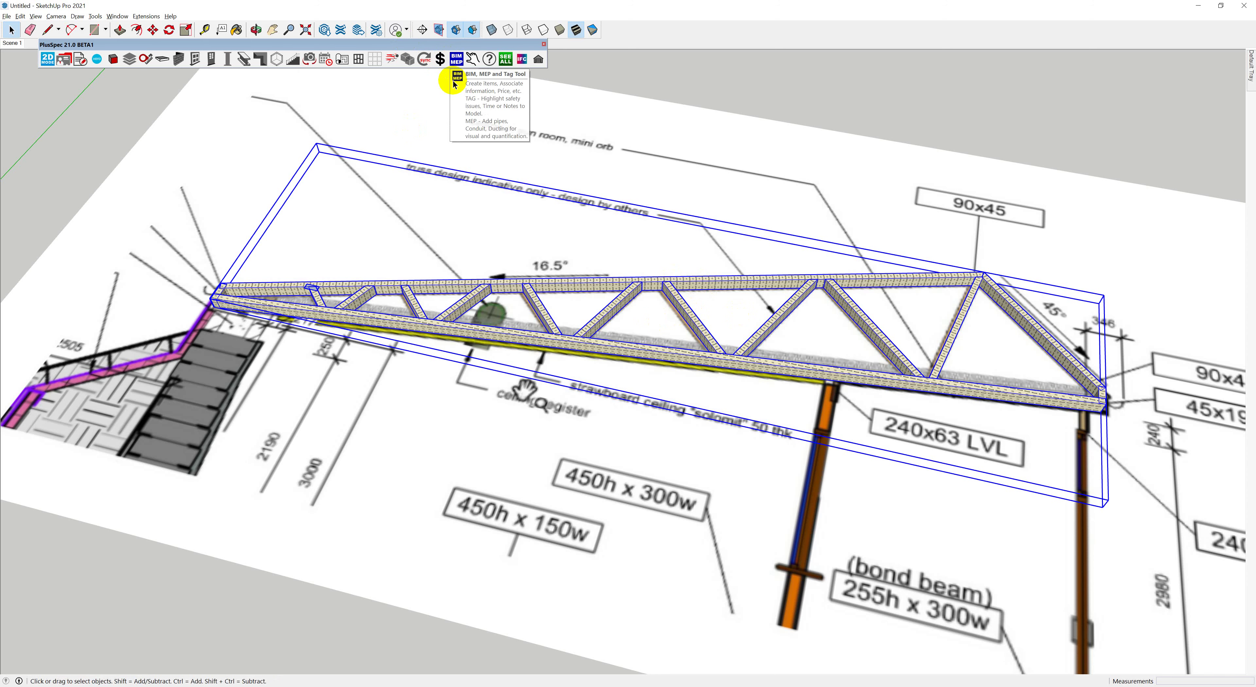
mouse_move(315, 293)
middle_down()
mouse_move(307, 286)
mouse_move(744, 409)
mouse_move(575, 365)
mouse_move(818, 519)
mouse_move(763, 519)
mouse_move(654, 447)
middle_up()
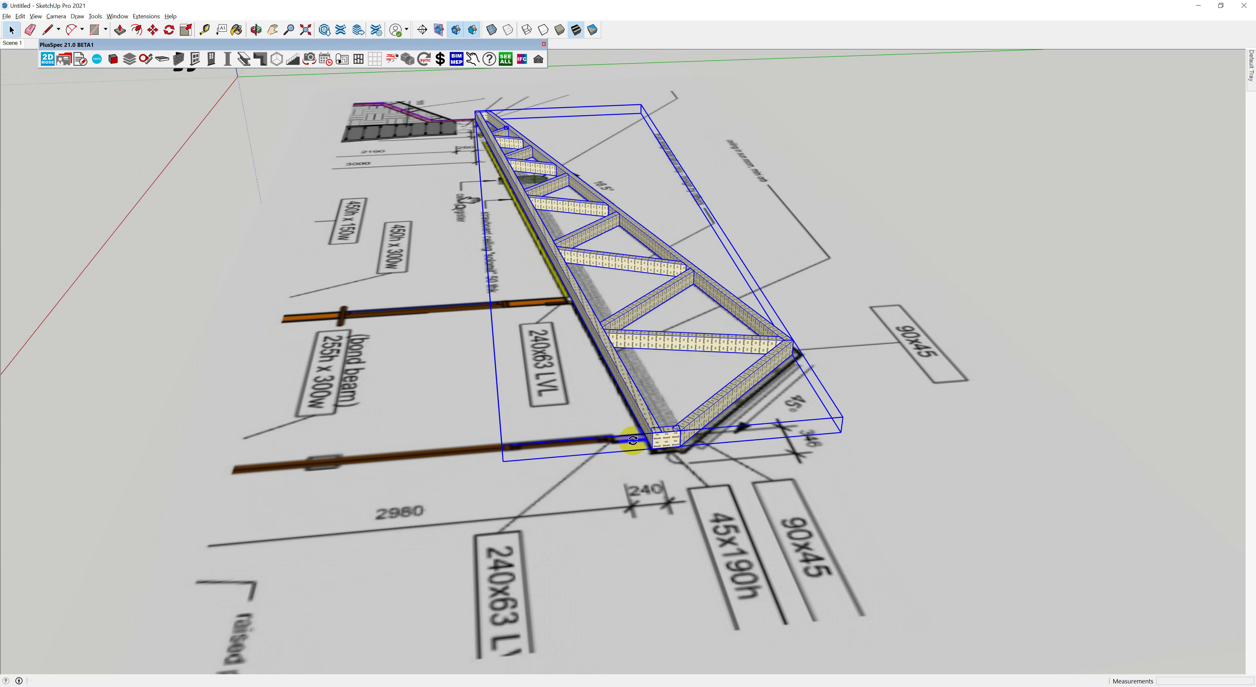
Rotate the truss group 90° about its base corner so it stands upright
key(q)
click(655, 447)
click(681, 441)
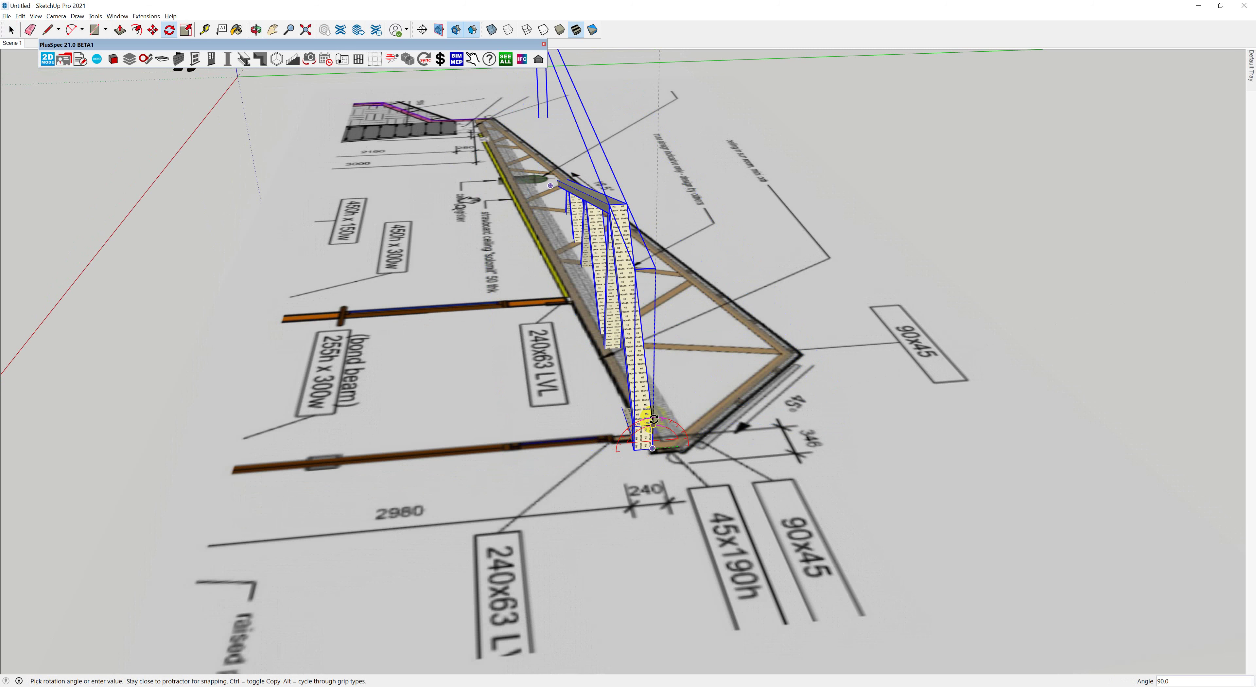
click(654, 418)
middle_drag(622, 420, 754, 494)
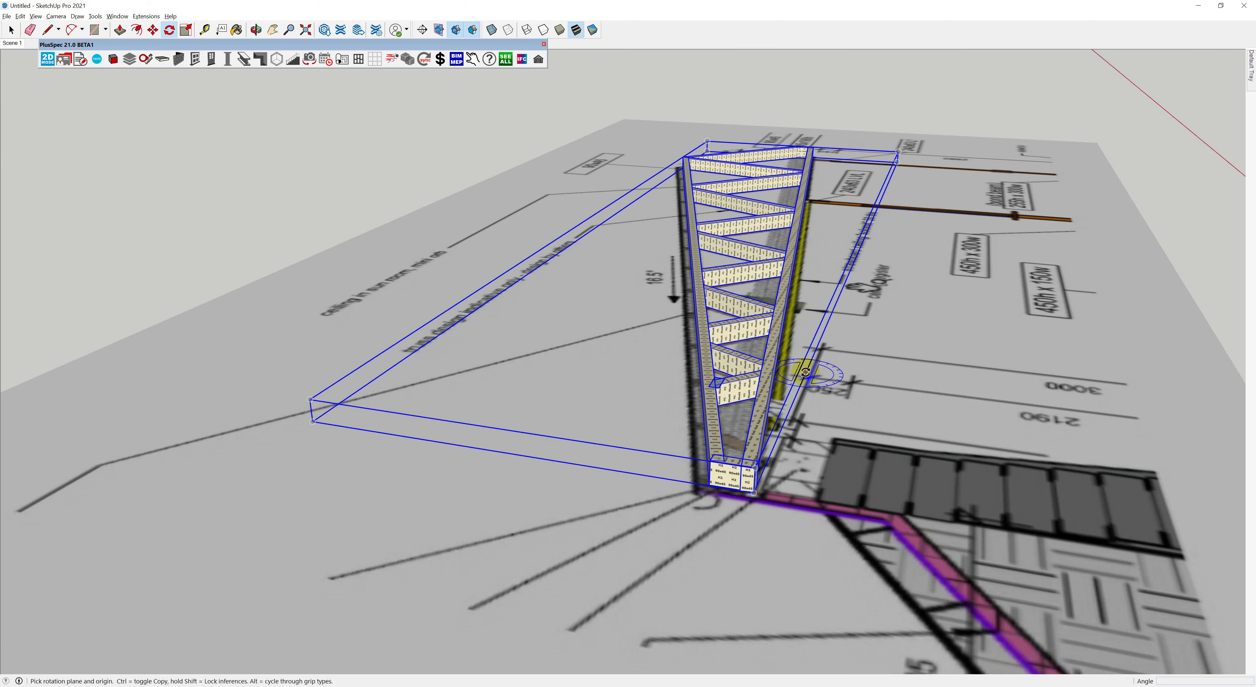
scroll(754, 494, up, 1)
click(754, 494)
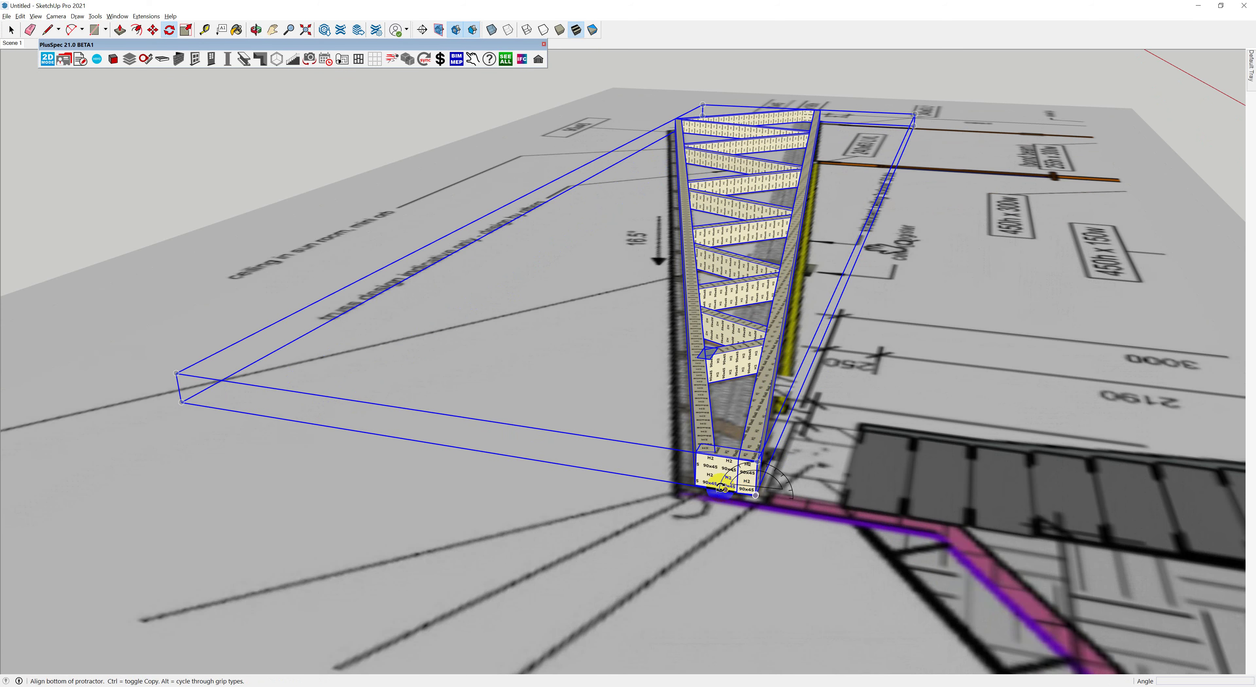
click(720, 488)
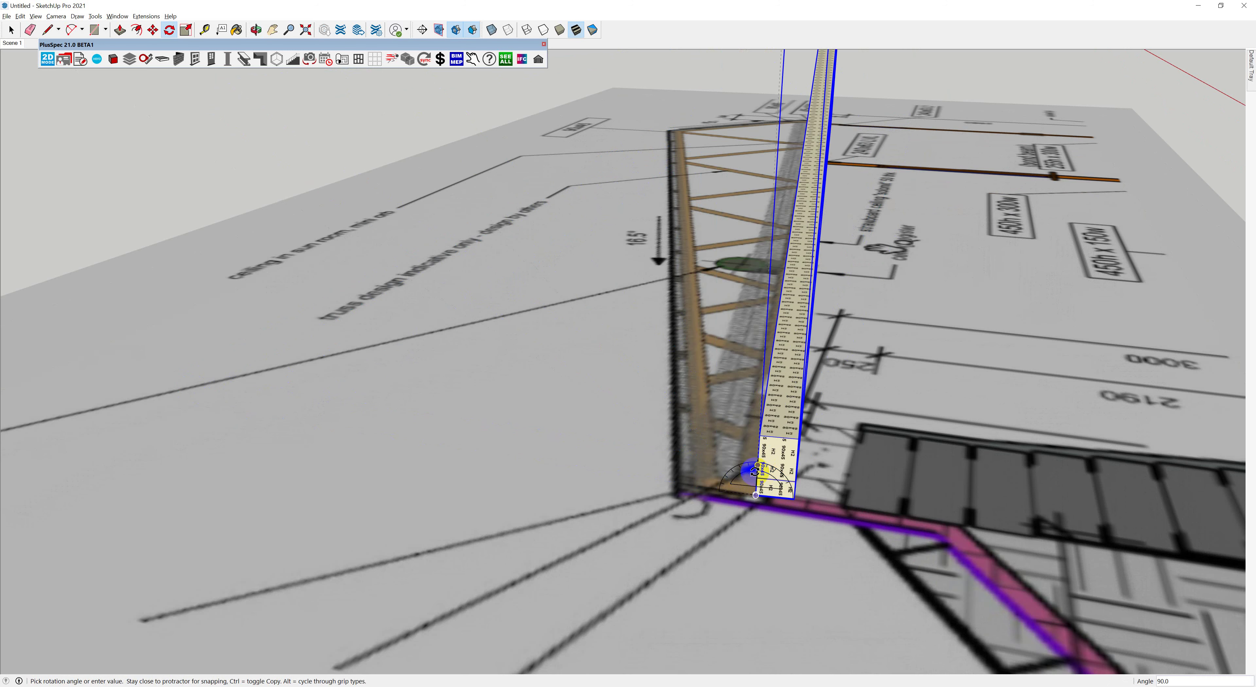
click(766, 470)
middle_drag(765, 469, 738, 416)
scroll(788, 428, up, 5)
key(space)
Copy the upright truss 600 mm along the axis and array it five times (*5)
key(m)
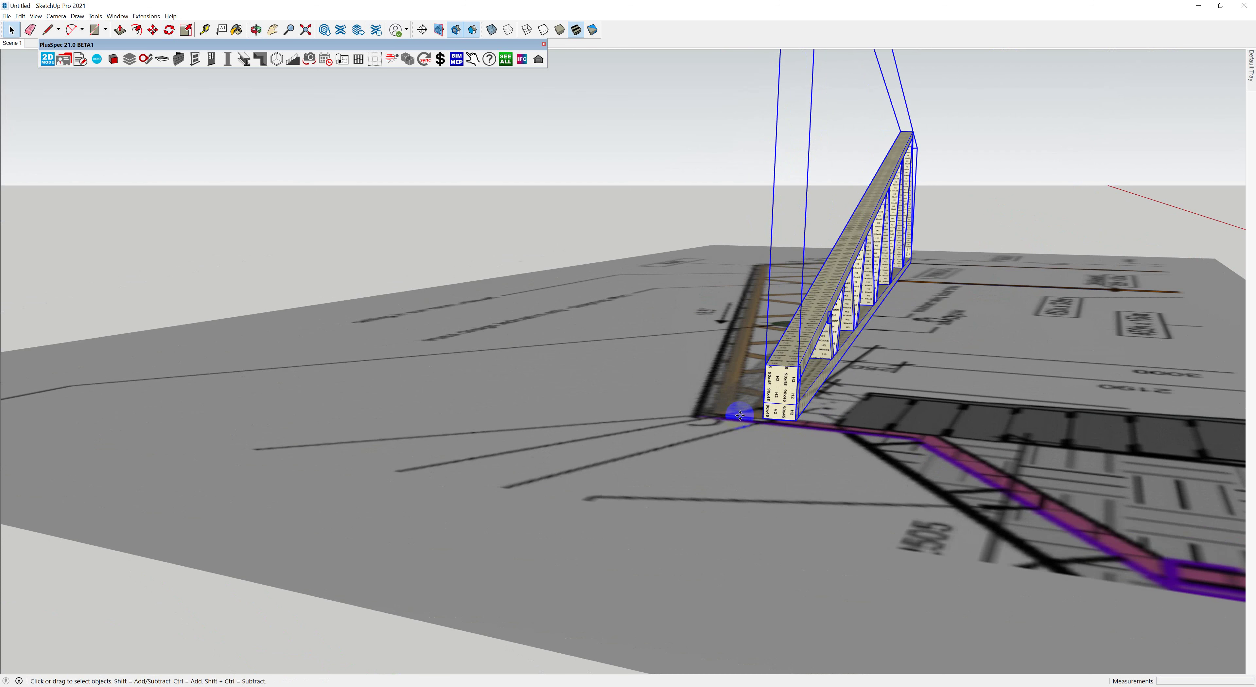
click(796, 421)
key(ctrl)
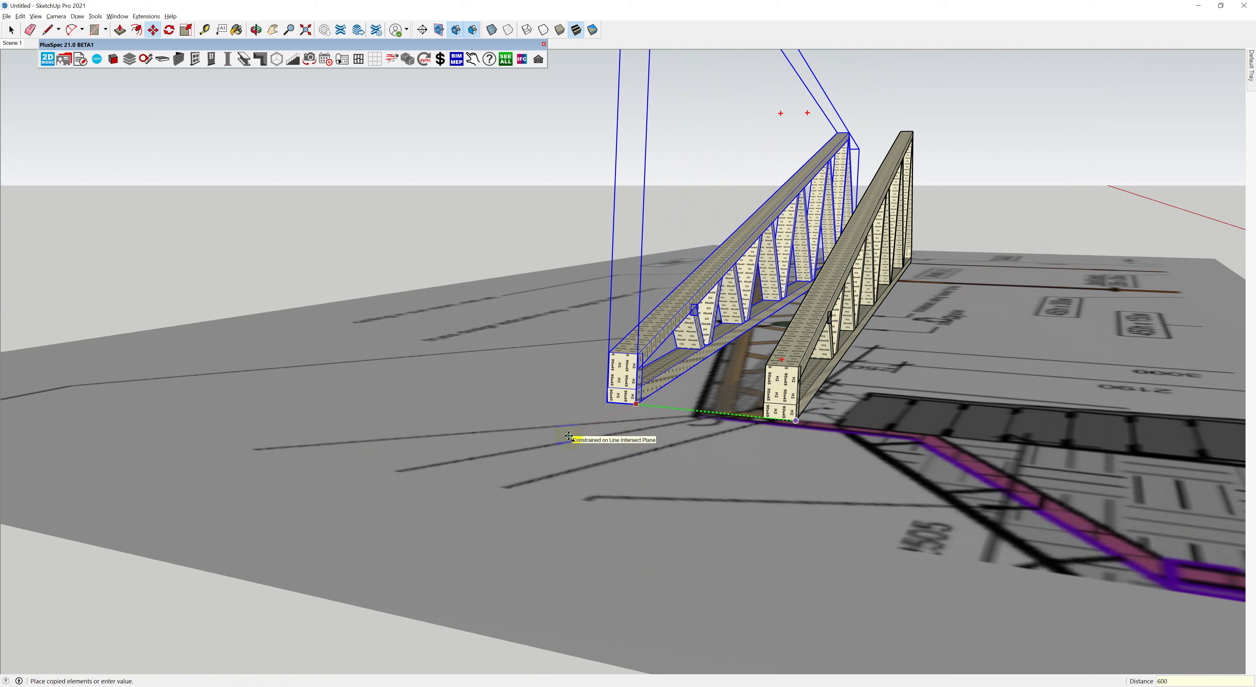
key(Return)
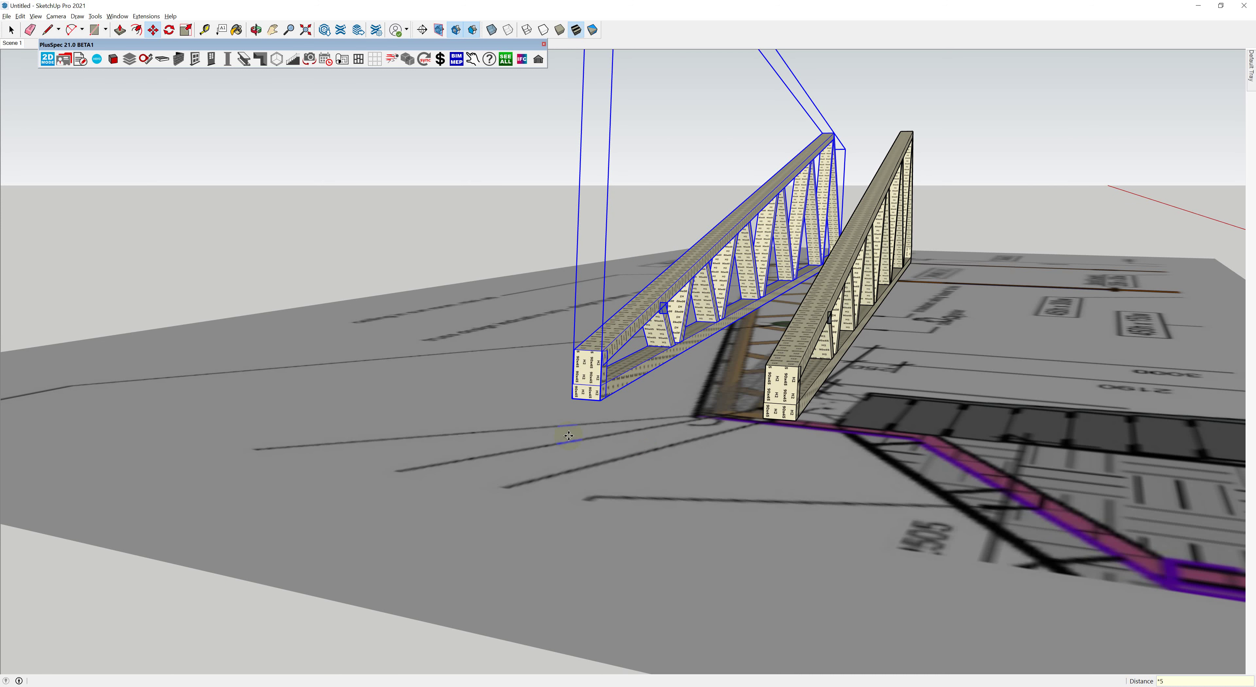
key(Return)
scroll(568, 435, down, 5)
middle_drag(575, 430, 893, 429)
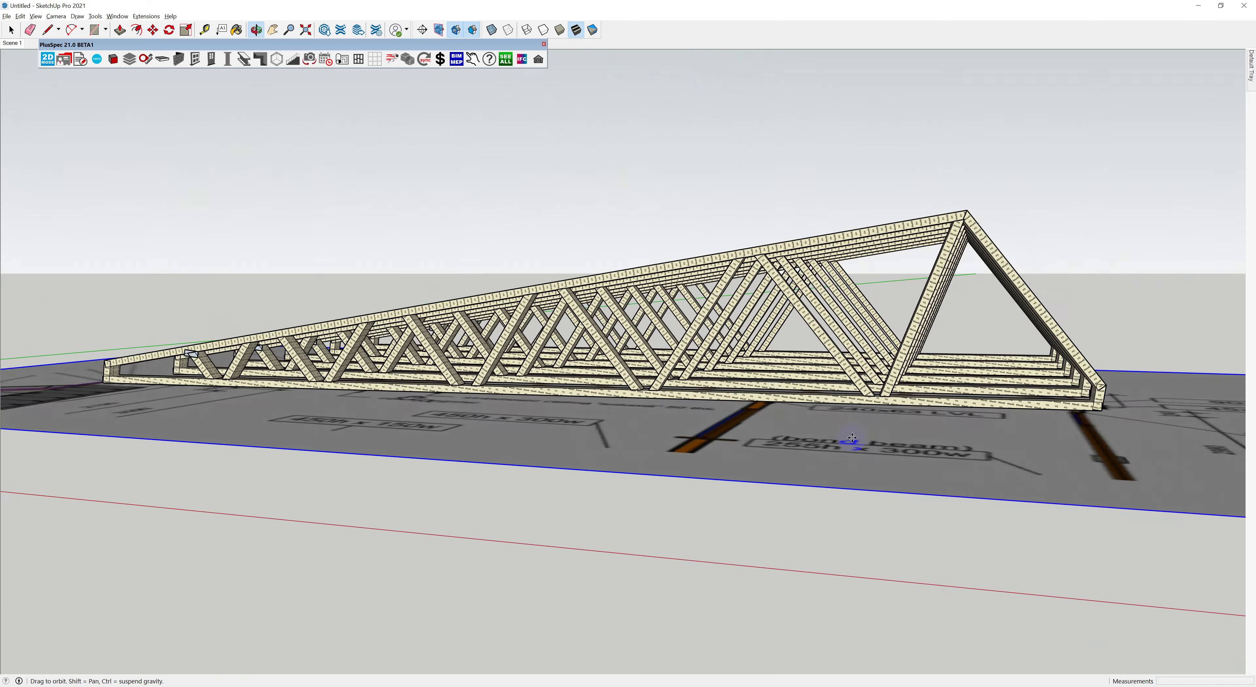
Take off the trusses and review 18.87m of 90x45 H2 Timber under Framing 17_BEAMS/PLATES
right_click(867, 234)
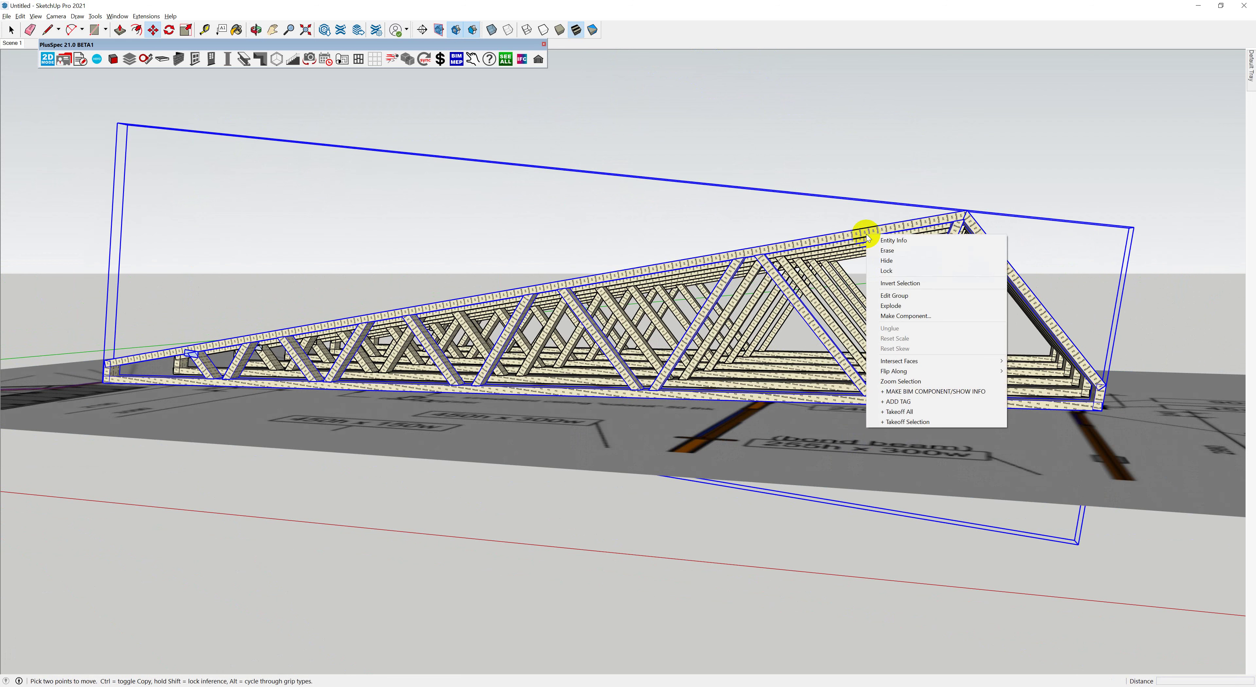
click(937, 422)
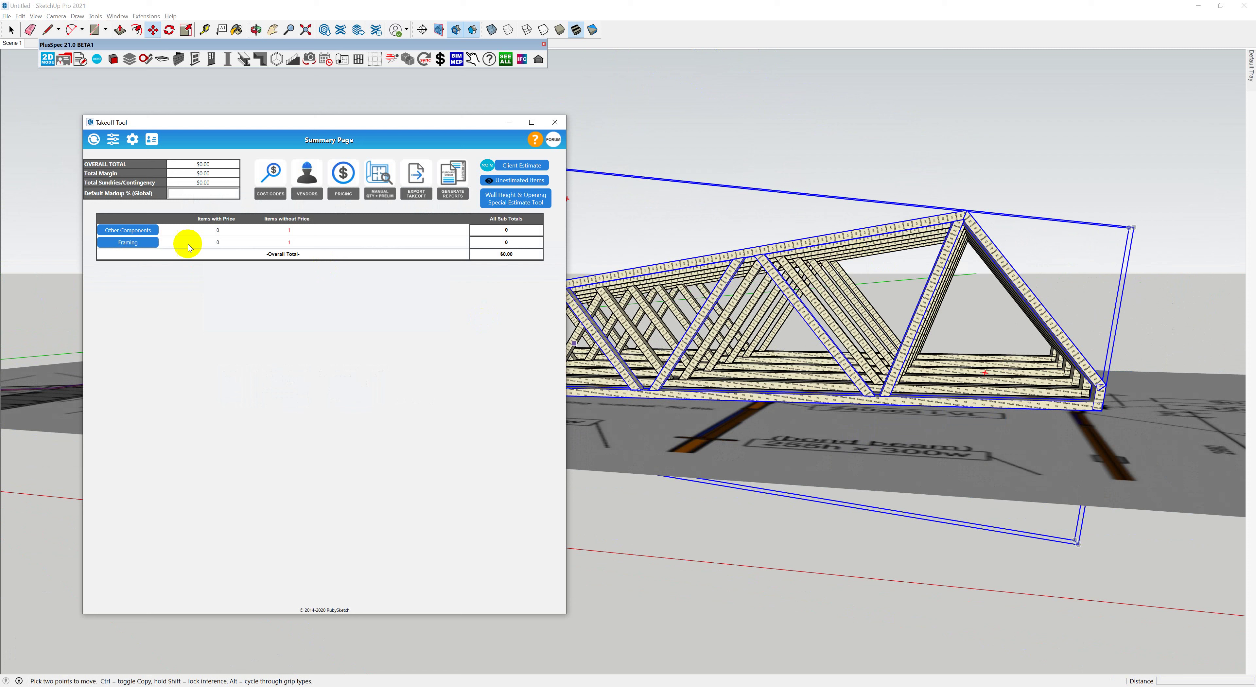
click(143, 243)
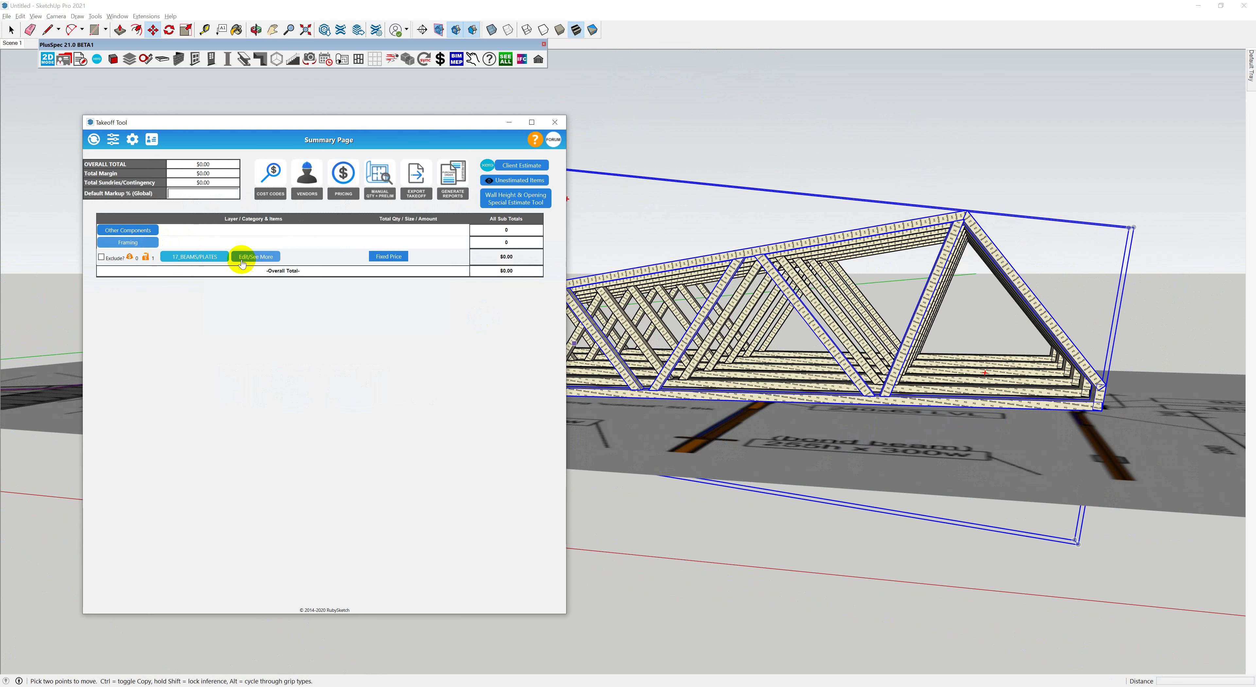
click(247, 259)
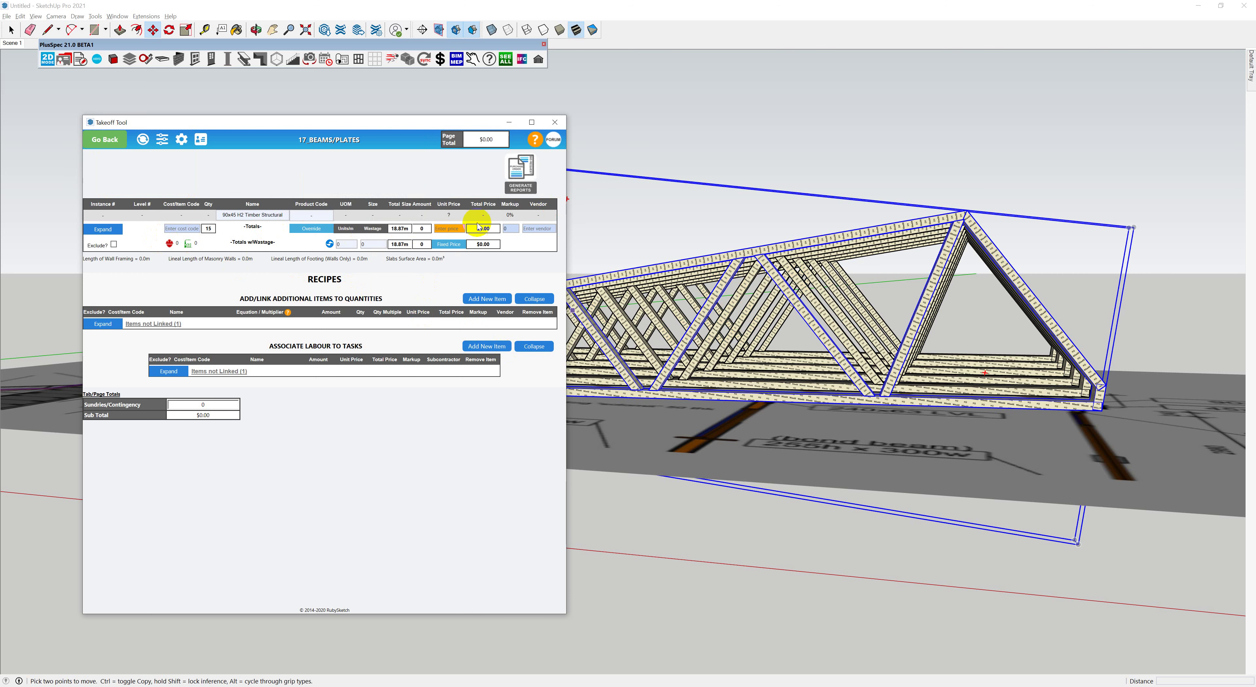
click(104, 141)
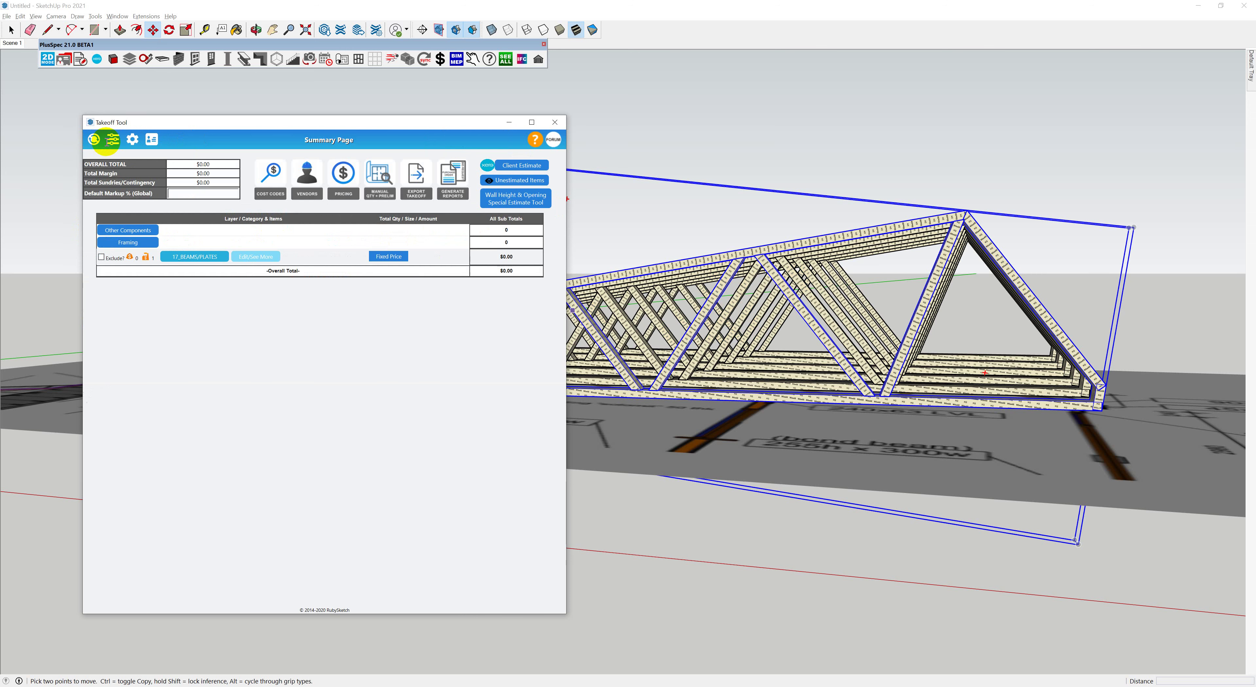